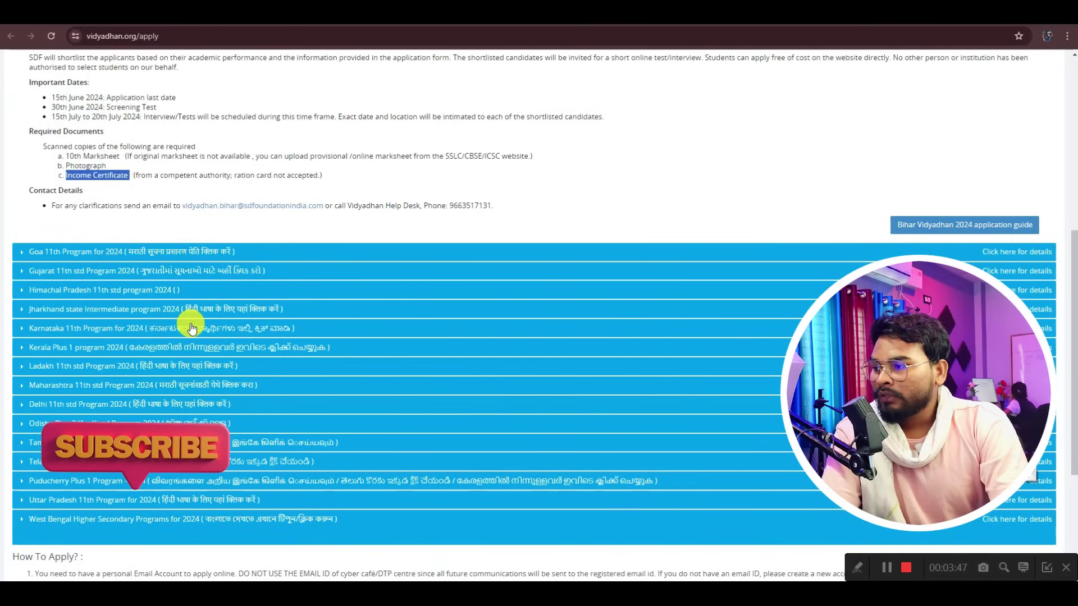
Step: Review the Bihar plus-2 program details, the list of other state programs and the How To Apply instructions
{"action": "scroll", "coordinate": [189, 332], "scroll_direction": "down", "scroll_amount": 1}
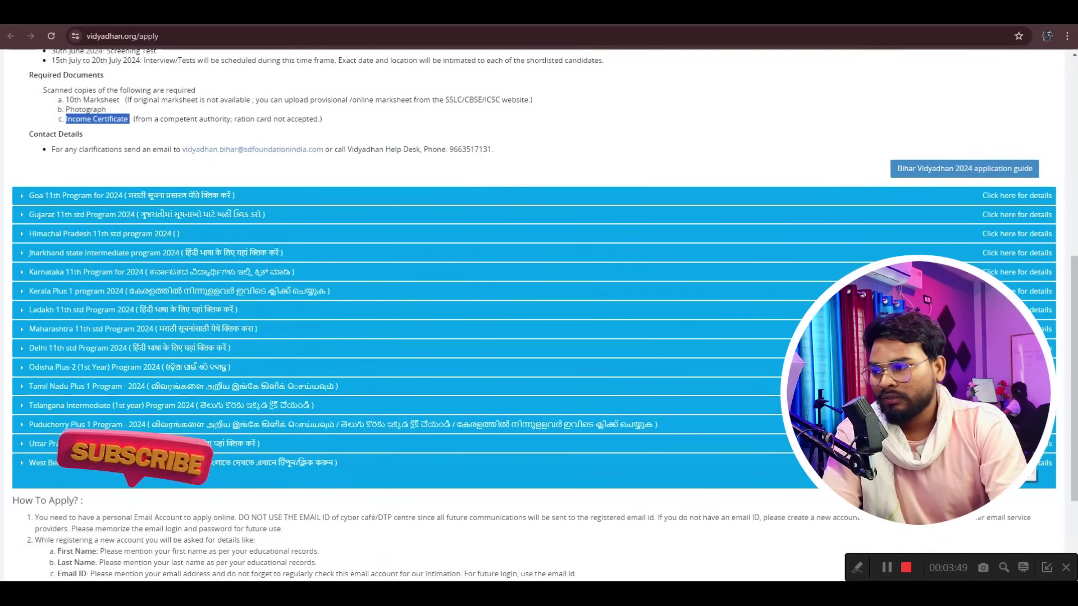
{"action": "scroll", "coordinate": [221, 449], "scroll_direction": "up", "scroll_amount": 2}
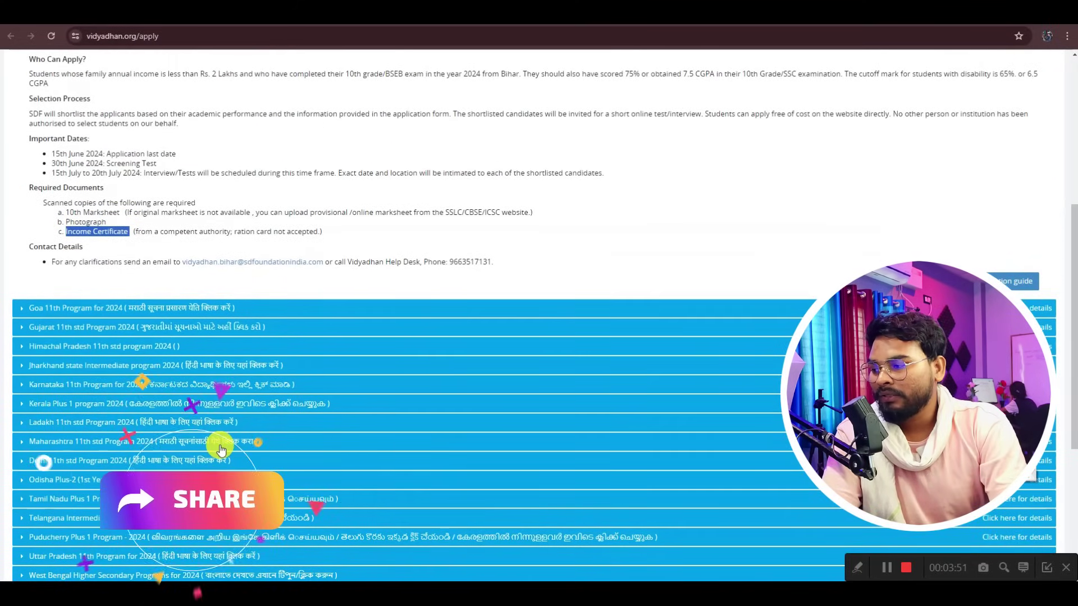
{"action": "scroll", "coordinate": [247, 396], "scroll_direction": "up", "scroll_amount": 2}
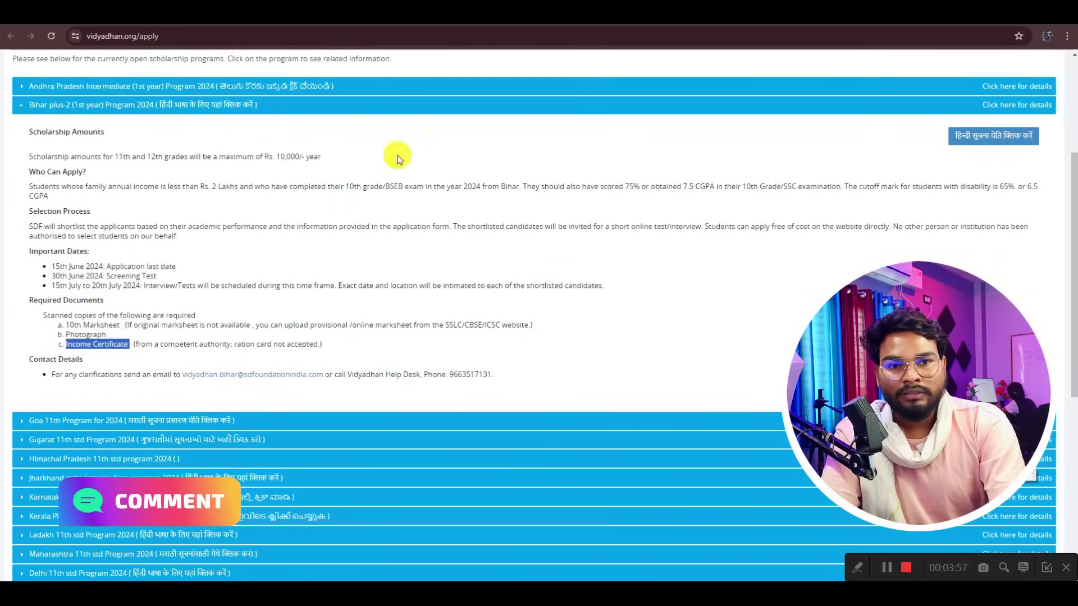
{"action": "scroll", "coordinate": [717, 315], "scroll_direction": "down", "scroll_amount": 3}
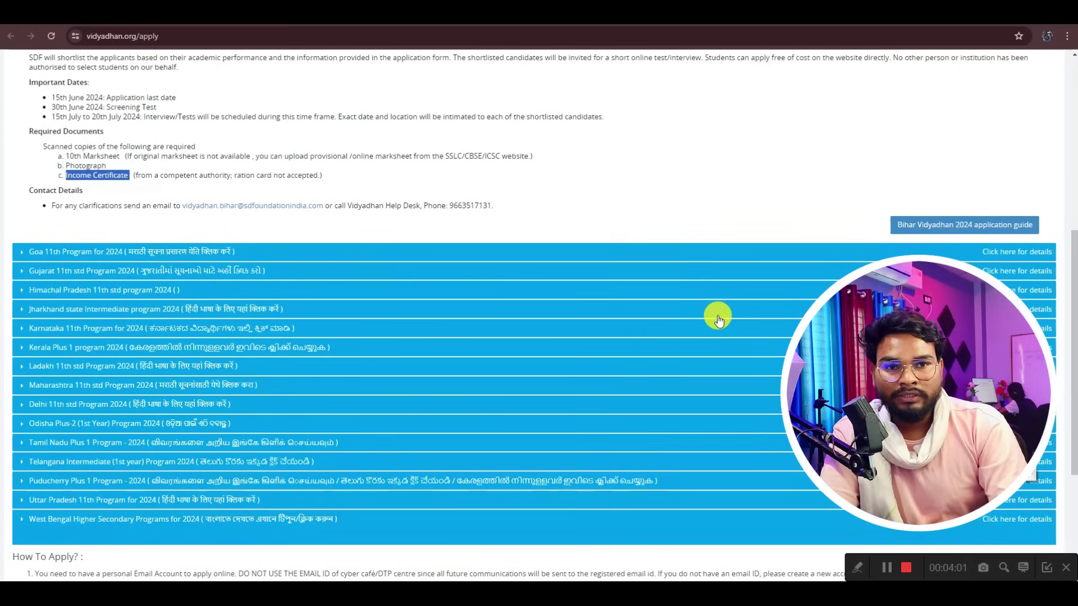
{"action": "scroll", "coordinate": [713, 336], "scroll_direction": "down", "scroll_amount": 4}
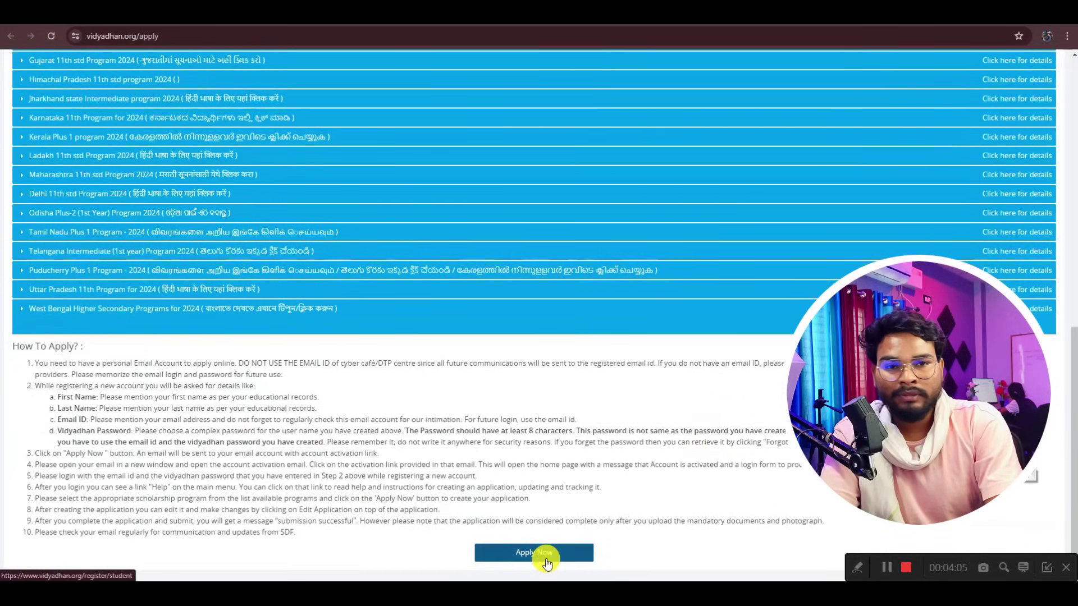
{"action": "scroll", "coordinate": [705, 465], "scroll_direction": "up", "scroll_amount": 15}
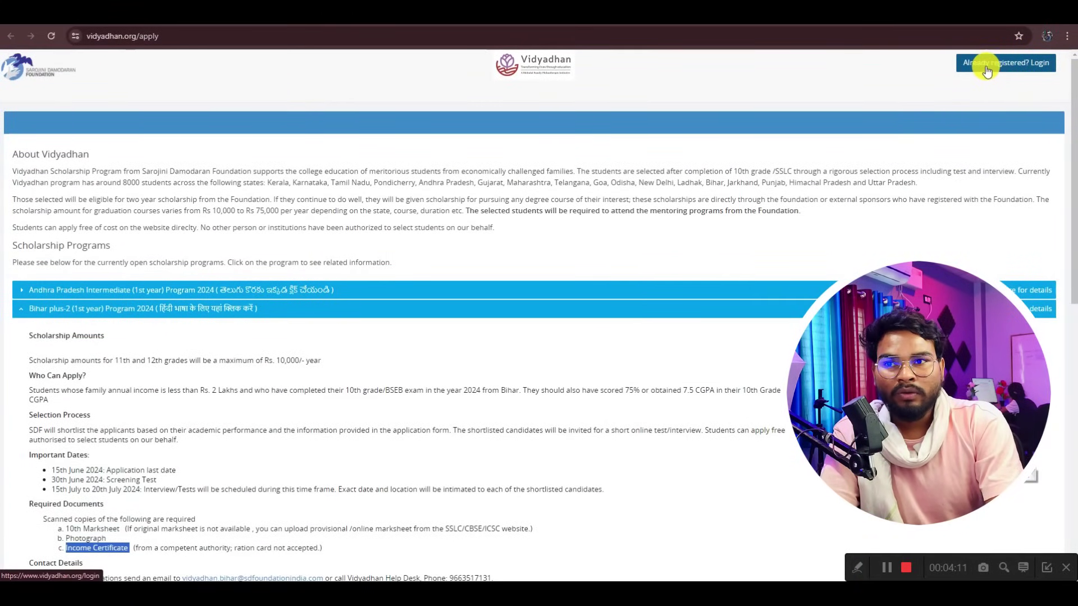
{"action": "scroll", "coordinate": [792, 458], "scroll_direction": "down", "scroll_amount": 8}
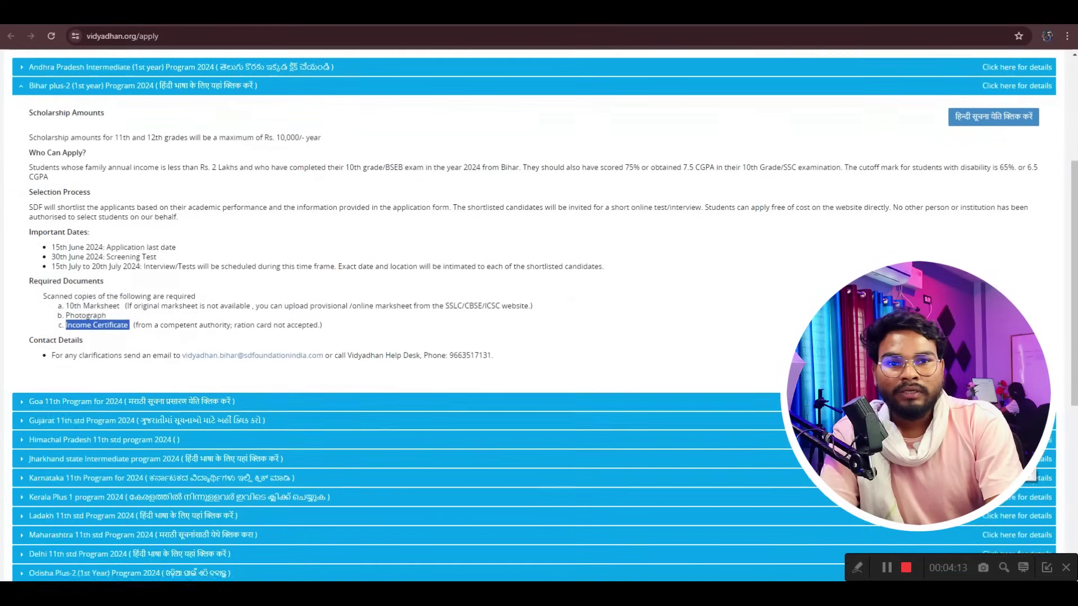
{"action": "scroll", "coordinate": [580, 490], "scroll_direction": "down", "scroll_amount": 2}
{"action": "scroll", "coordinate": [579, 561], "scroll_direction": "up", "scroll_amount": 1}
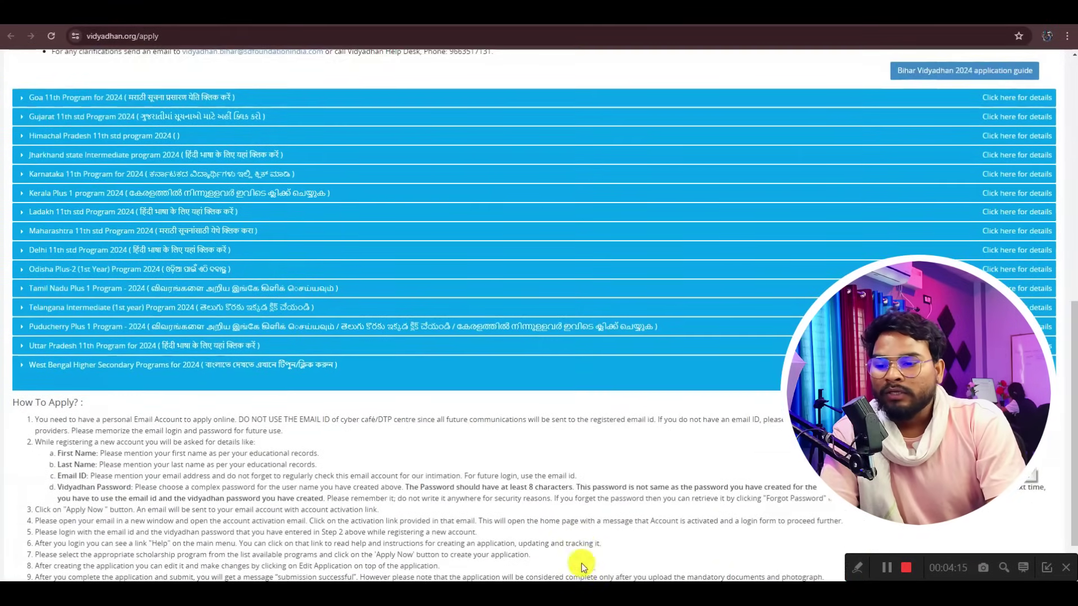
Step: Open the student registration form from the end of the How To Apply instructions
{"action": "scroll", "coordinate": [578, 530], "scroll_direction": "down", "scroll_amount": 1}
{"action": "left_click", "coordinate": [558, 554]}
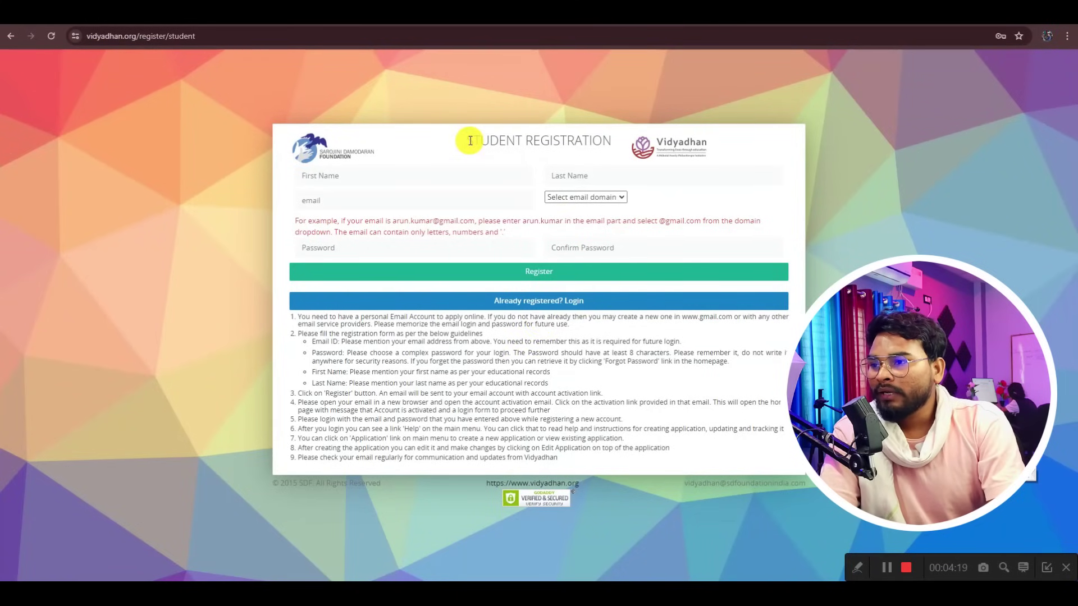
{"action": "left_click_drag", "start_coordinate": [467, 140], "coordinate": [616, 144]}
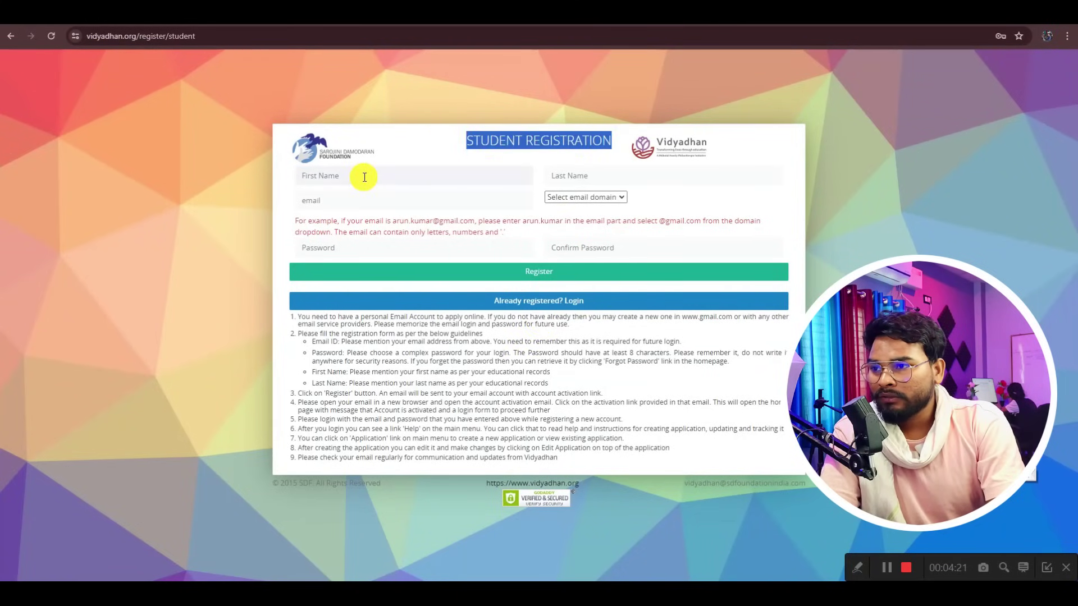
{"action": "left_click", "coordinate": [441, 200]}
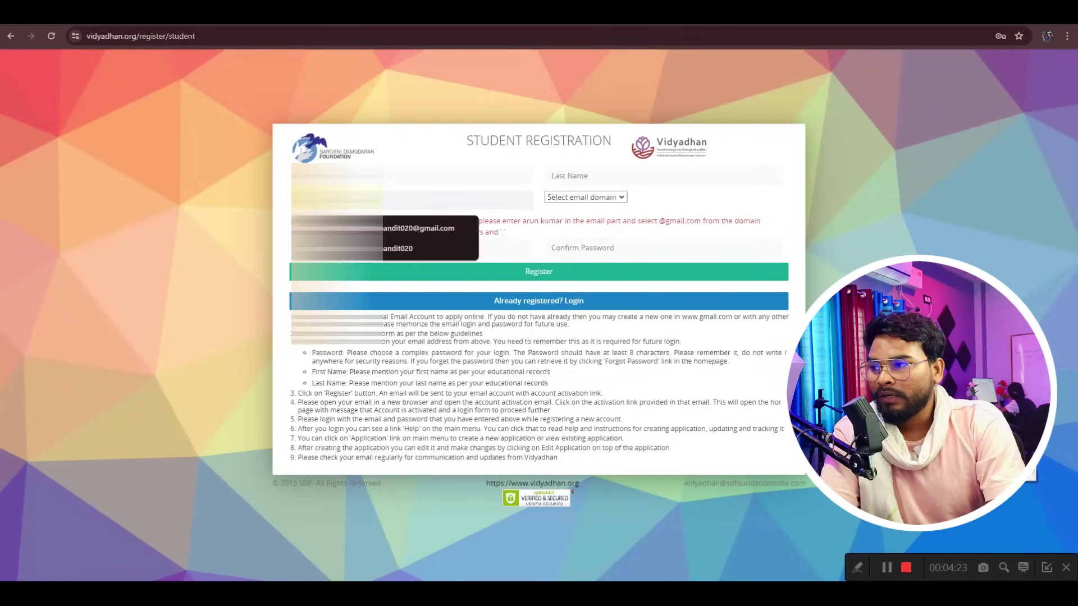
{"action": "left_click", "coordinate": [387, 236]}
{"action": "left_click", "coordinate": [586, 198]}
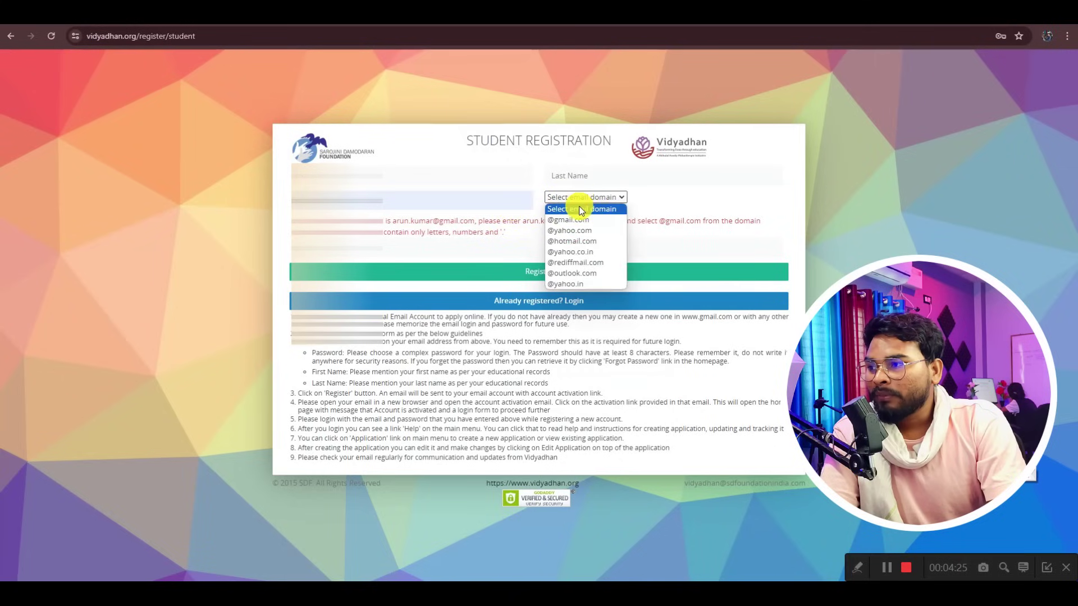
{"action": "left_click", "coordinate": [576, 219]}
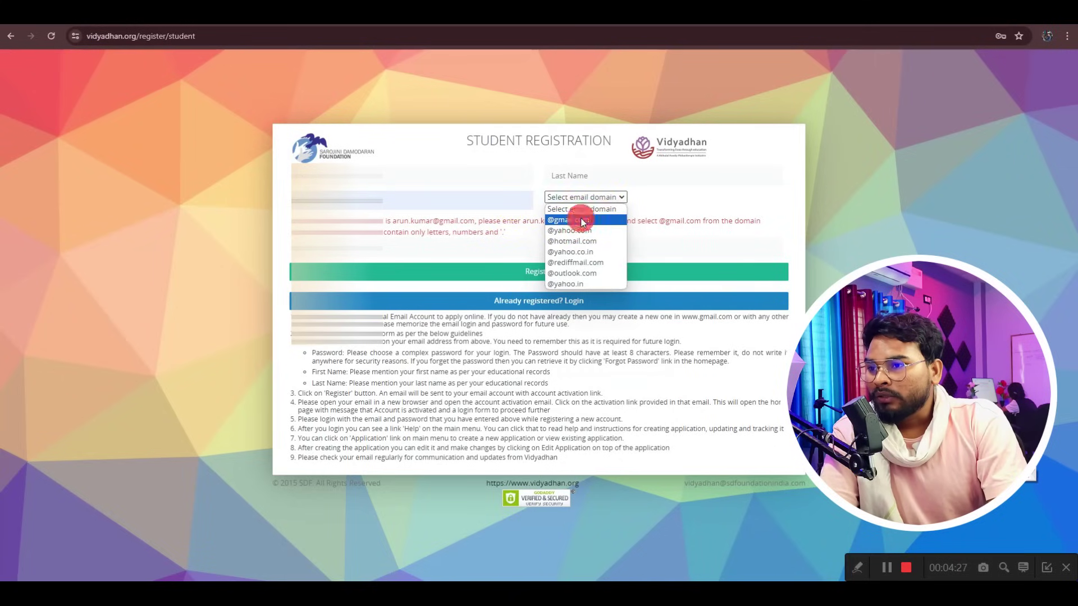
{"action": "left_click", "coordinate": [570, 201]}
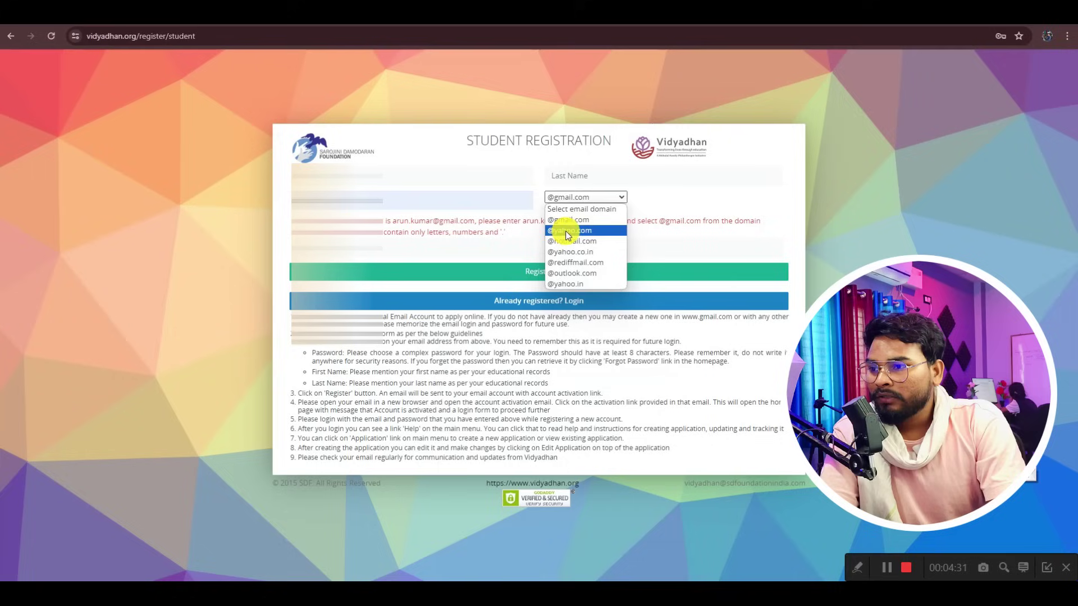
{"action": "left_click", "coordinate": [538, 196]}
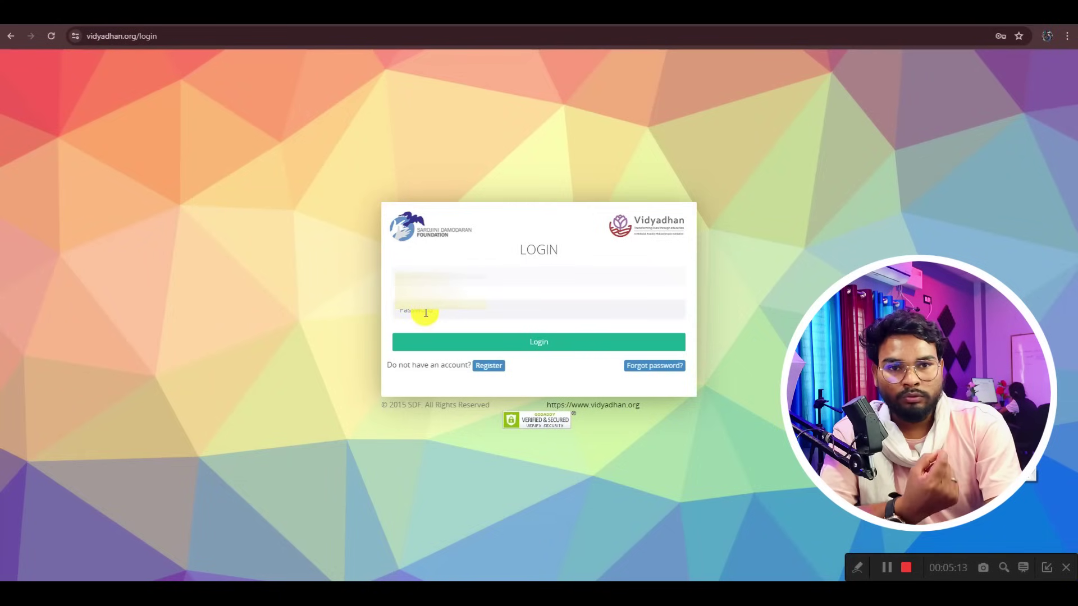
Step: Log in to the student account with the registered email
{"action": "left_click", "coordinate": [443, 272]}
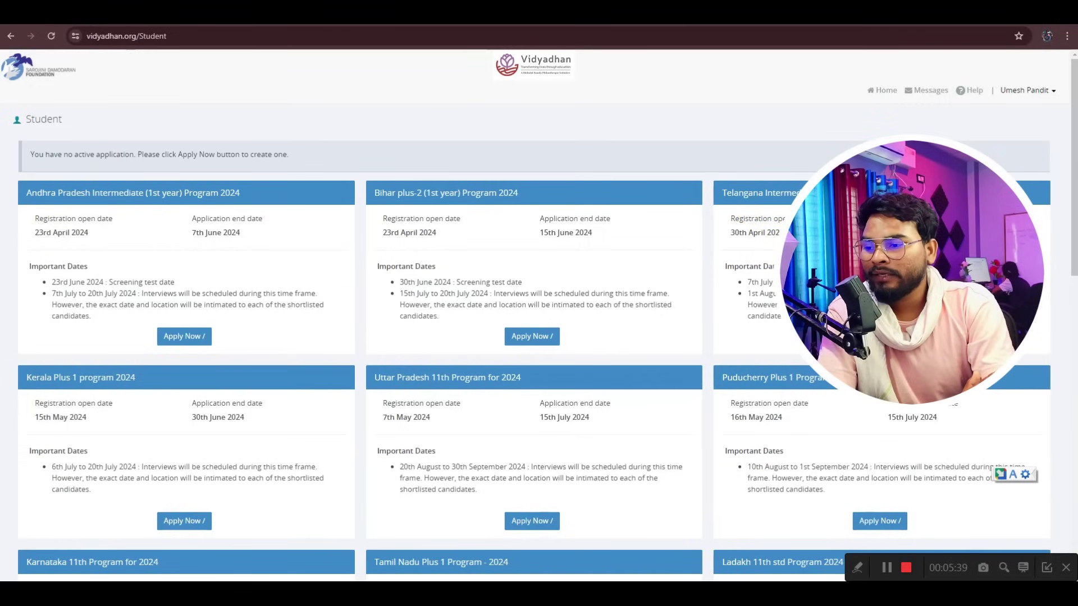
Step: Look through the open state programs and start an application for the Bihar plus-2 (1st year) Program 2024
{"action": "scroll", "coordinate": [567, 421], "scroll_direction": "down", "scroll_amount": 13}
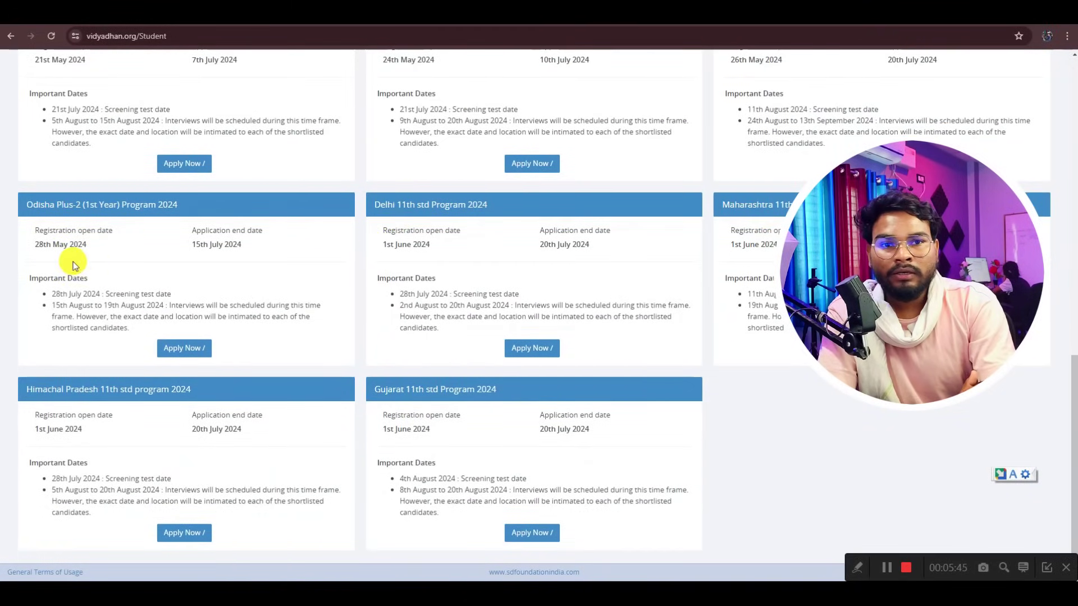
{"action": "scroll", "coordinate": [391, 361], "scroll_direction": "up", "scroll_amount": 6}
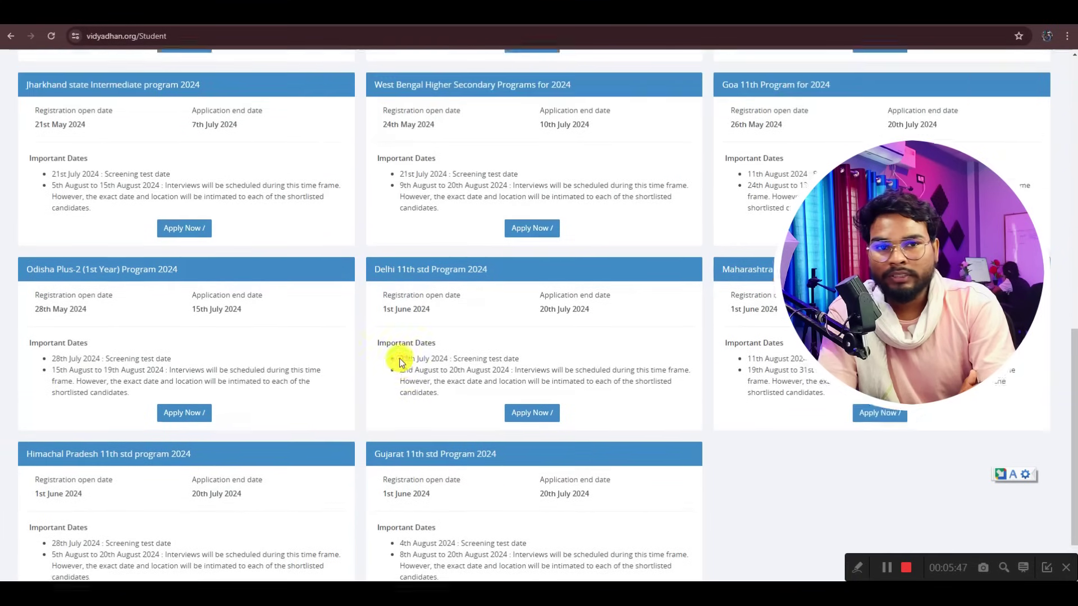
{"action": "scroll", "coordinate": [424, 362], "scroll_direction": "up", "scroll_amount": 3}
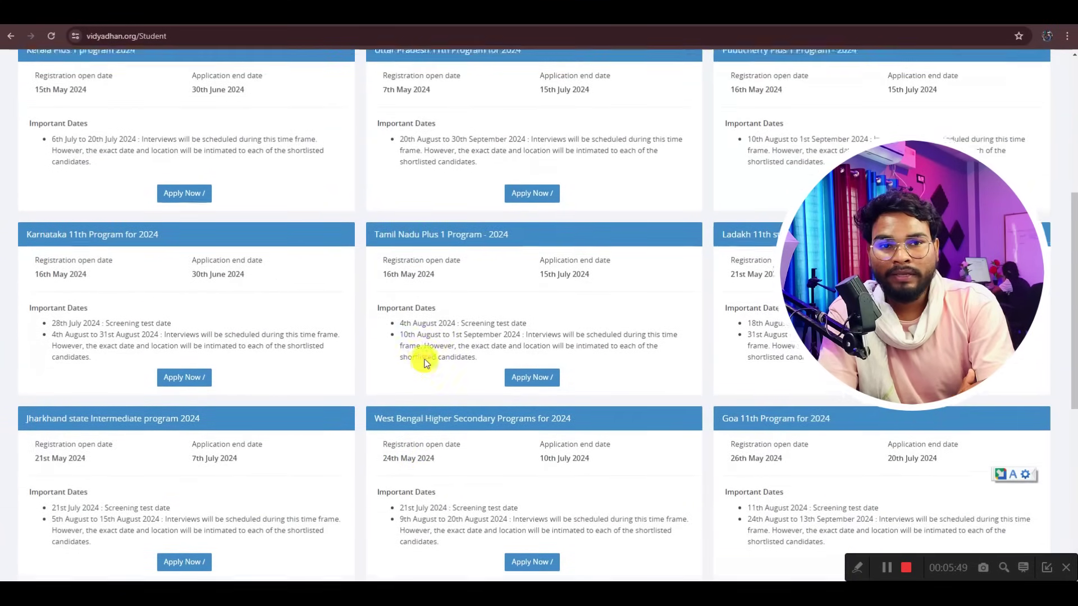
{"action": "scroll", "coordinate": [466, 350], "scroll_direction": "up", "scroll_amount": 3}
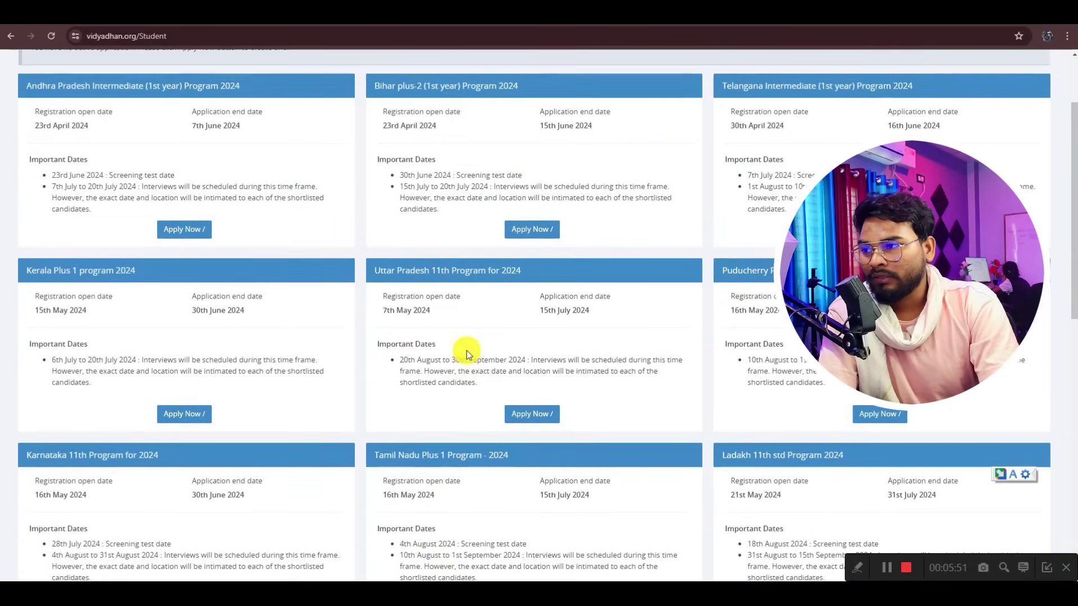
{"action": "left_click_drag", "start_coordinate": [373, 194], "coordinate": [427, 192]}
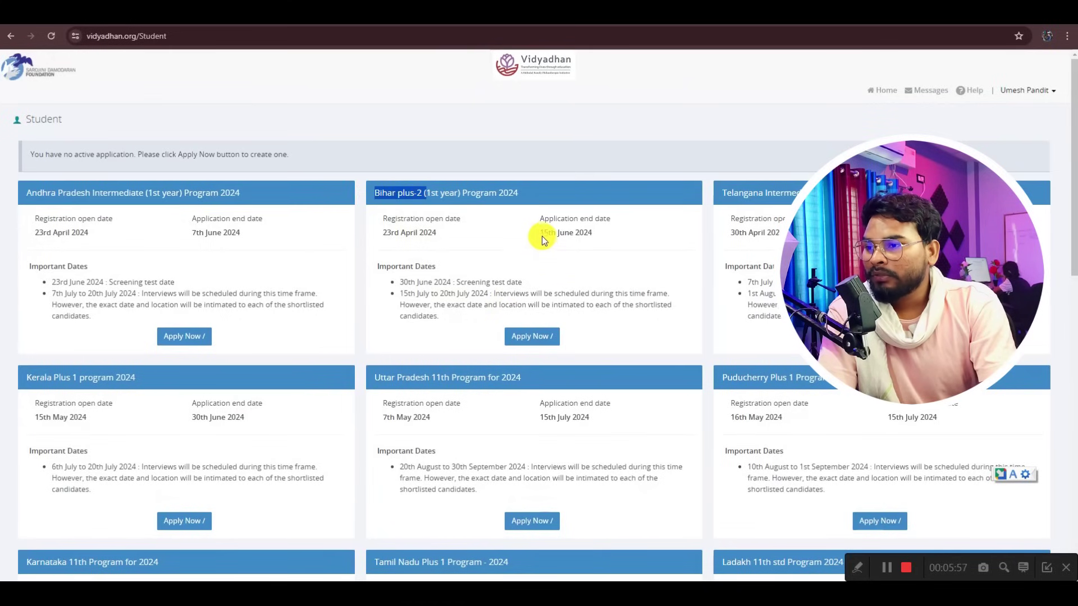
{"action": "left_click_drag", "start_coordinate": [541, 235], "coordinate": [594, 240]}
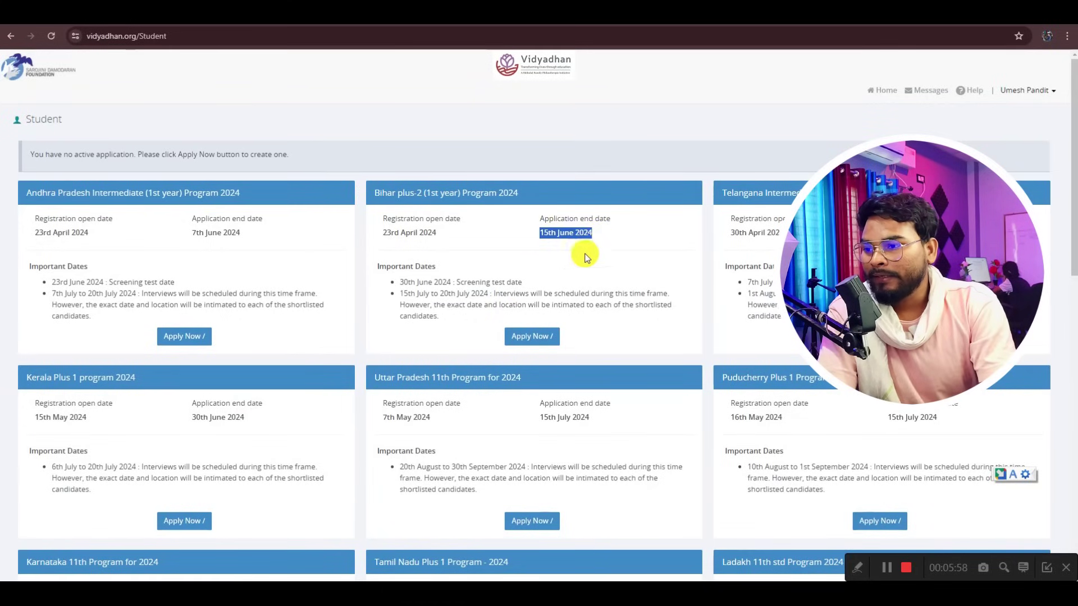
{"action": "left_click", "coordinate": [536, 341]}
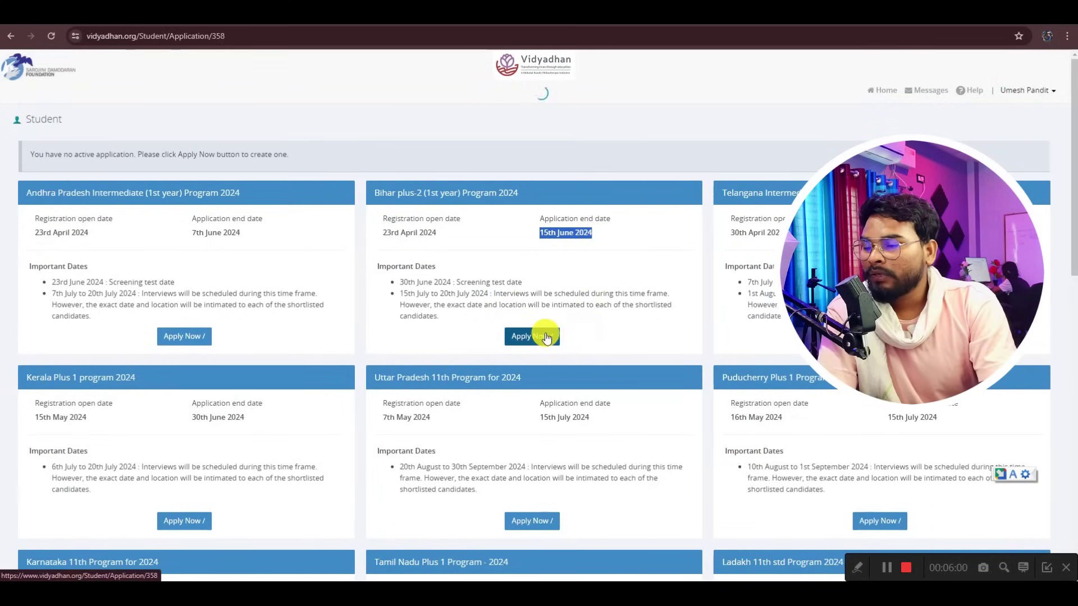
Step: Set the interview place to Online in the Personal Details section of the application form
{"action": "scroll", "coordinate": [584, 301], "scroll_direction": "down", "scroll_amount": 1}
{"action": "scroll", "coordinate": [582, 300], "scroll_direction": "down", "scroll_amount": 2}
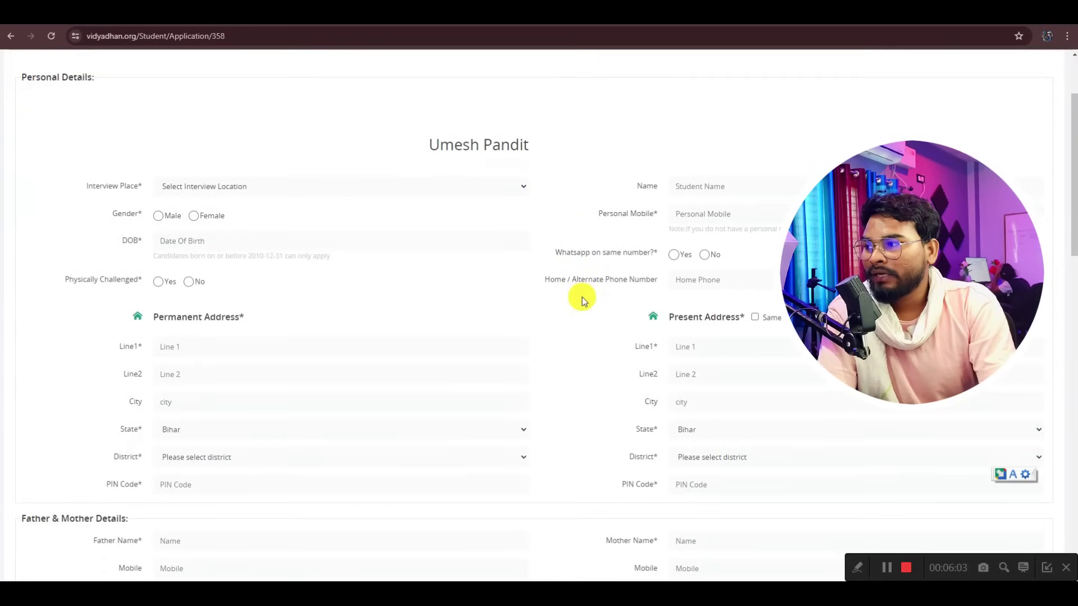
{"action": "left_click", "coordinate": [214, 135]}
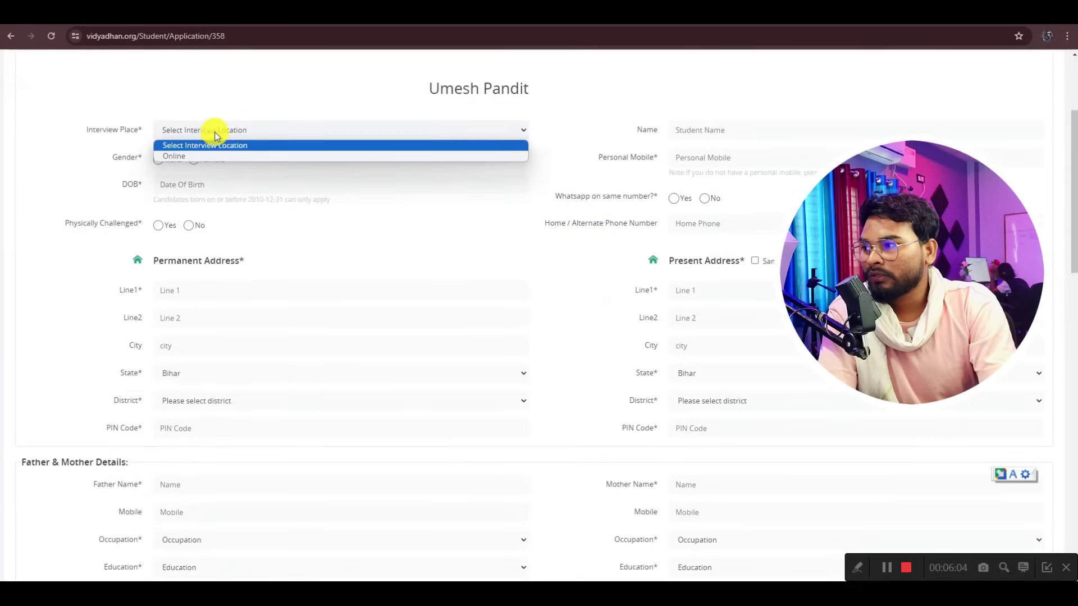
{"action": "left_click", "coordinate": [194, 156]}
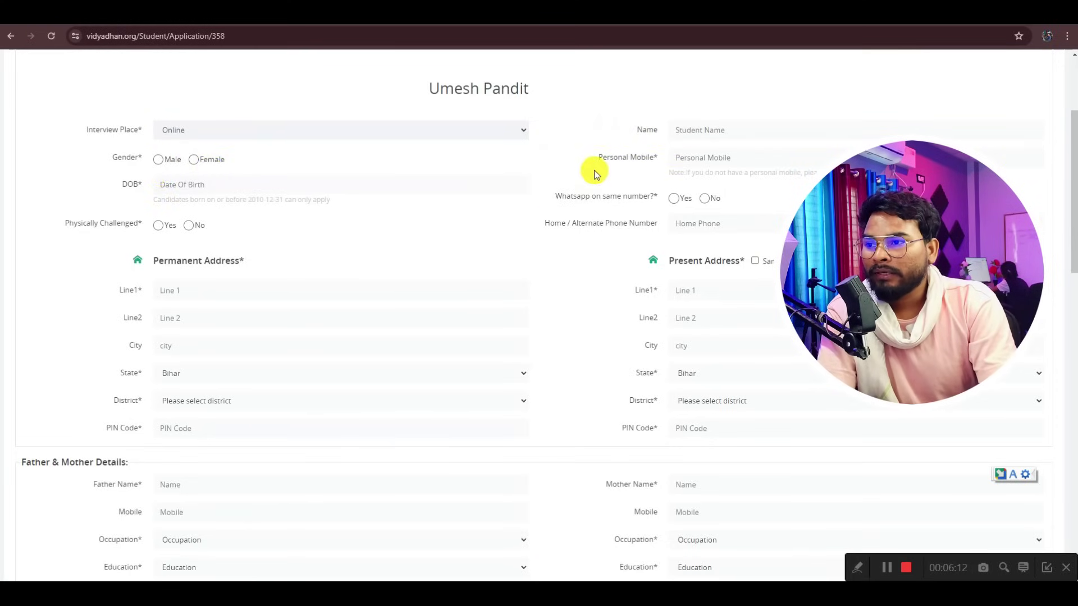
{"action": "left_click_drag", "start_coordinate": [597, 159], "coordinate": [633, 164]}
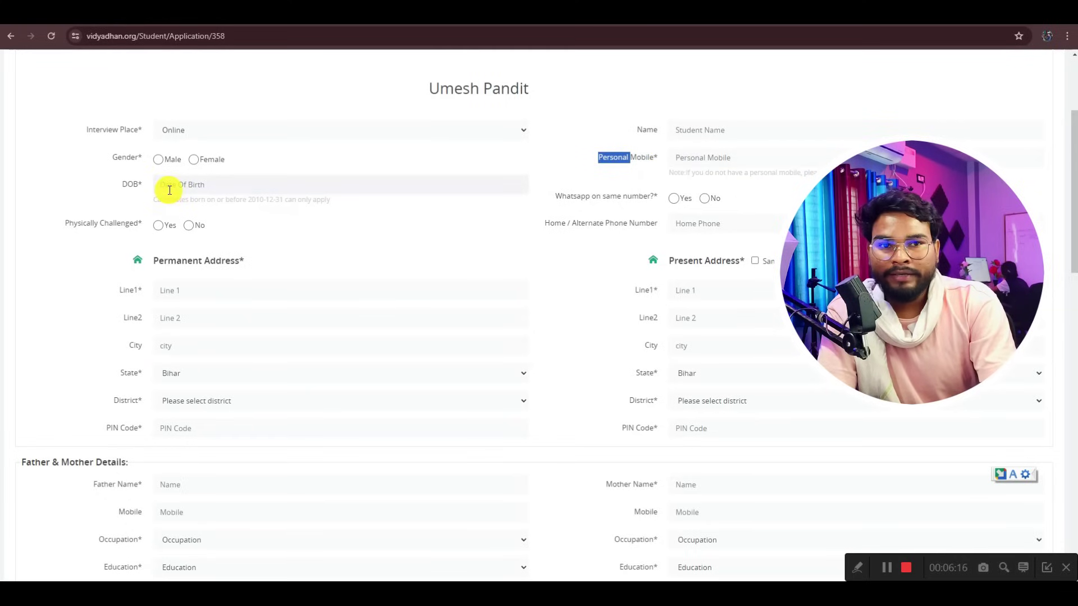
{"action": "left_click", "coordinate": [561, 202]}
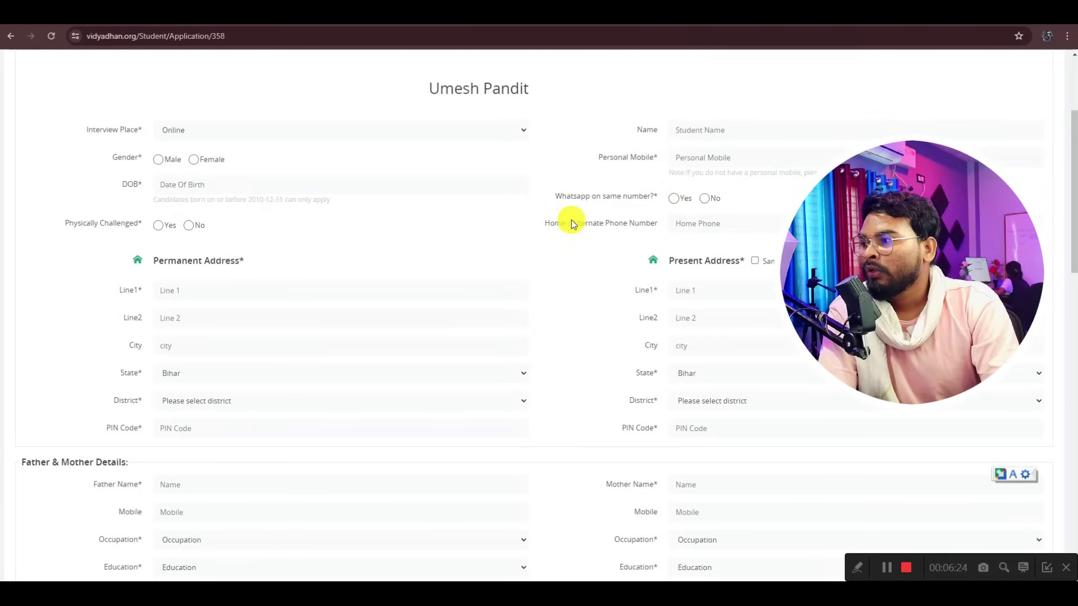
Step: View the extra disability fields for a physically challenged applicant, and set Physically Challenged to No
{"action": "left_click", "coordinate": [159, 227]}
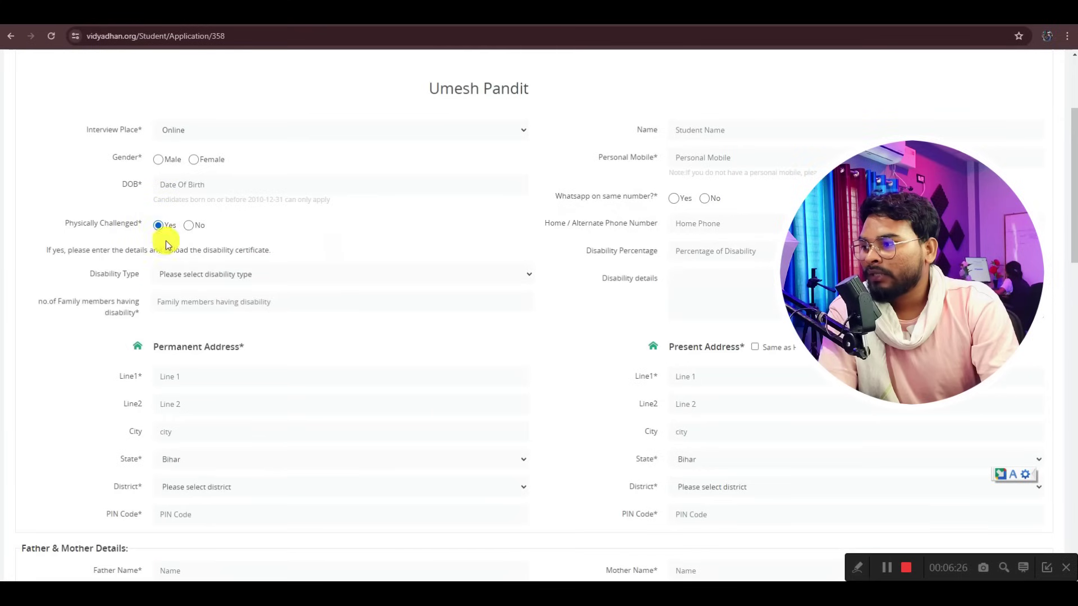
{"action": "left_click", "coordinate": [189, 275]}
{"action": "left_click", "coordinate": [297, 241]}
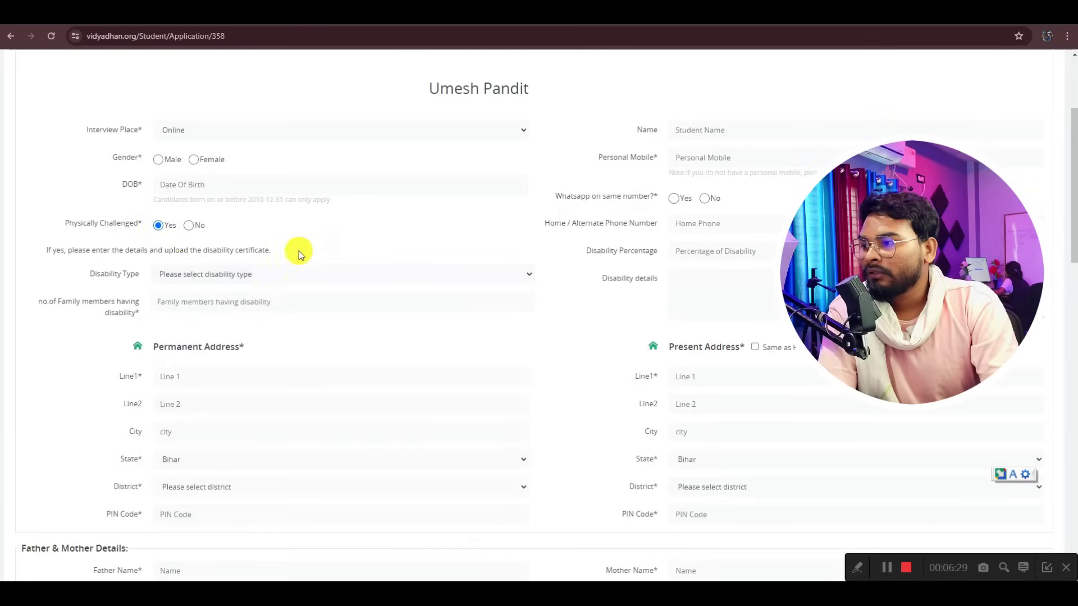
{"action": "left_click", "coordinate": [189, 226]}
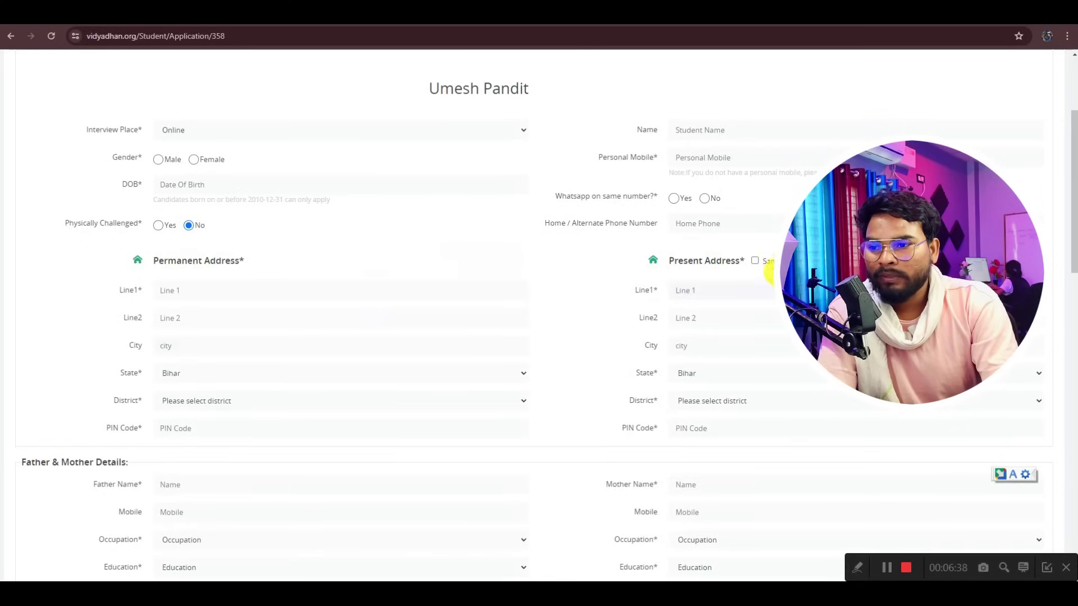
Step: Set the father's occupation to Agriculturist/Farmer in Father & Mother Details and view the options for his education
{"action": "scroll", "coordinate": [678, 373], "scroll_direction": "down", "scroll_amount": 5}
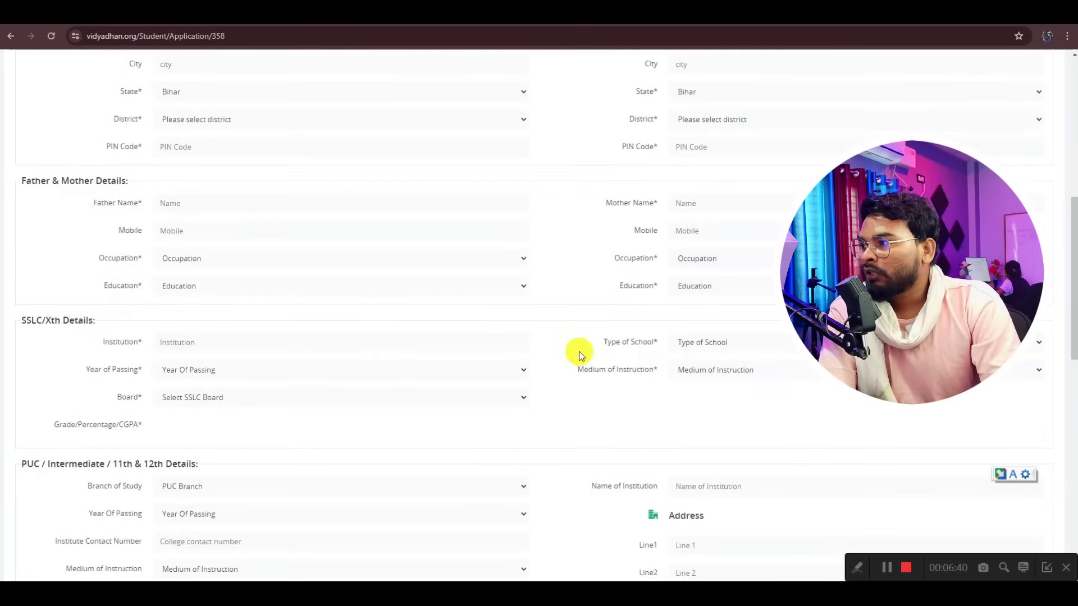
{"action": "left_click", "coordinate": [25, 180]}
{"action": "left_click_drag", "start_coordinate": [25, 181], "coordinate": [134, 203]}
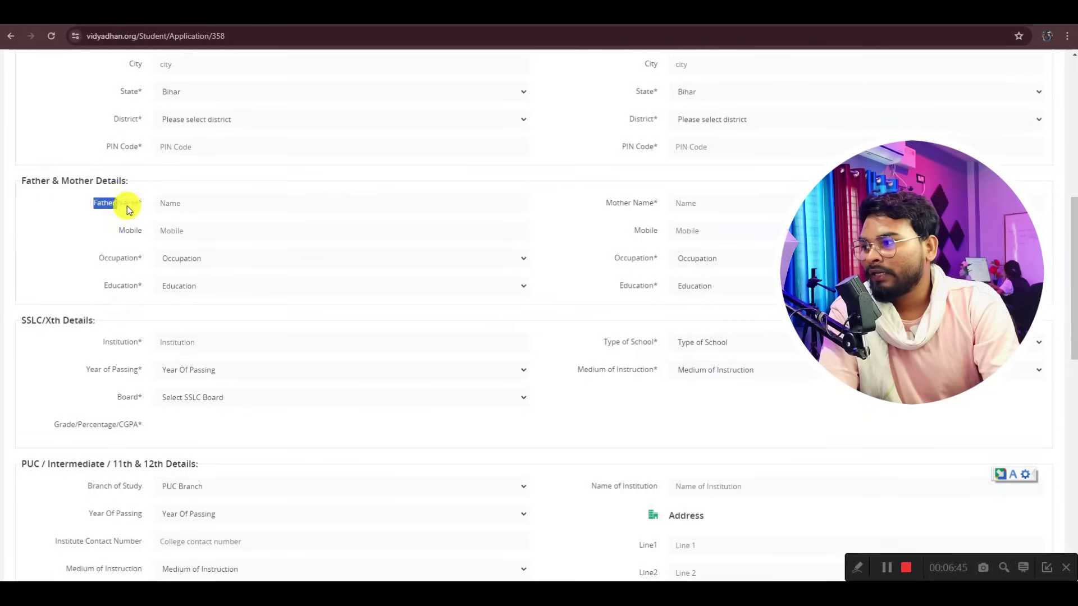
{"action": "left_click_drag", "start_coordinate": [606, 204], "coordinate": [654, 203]}
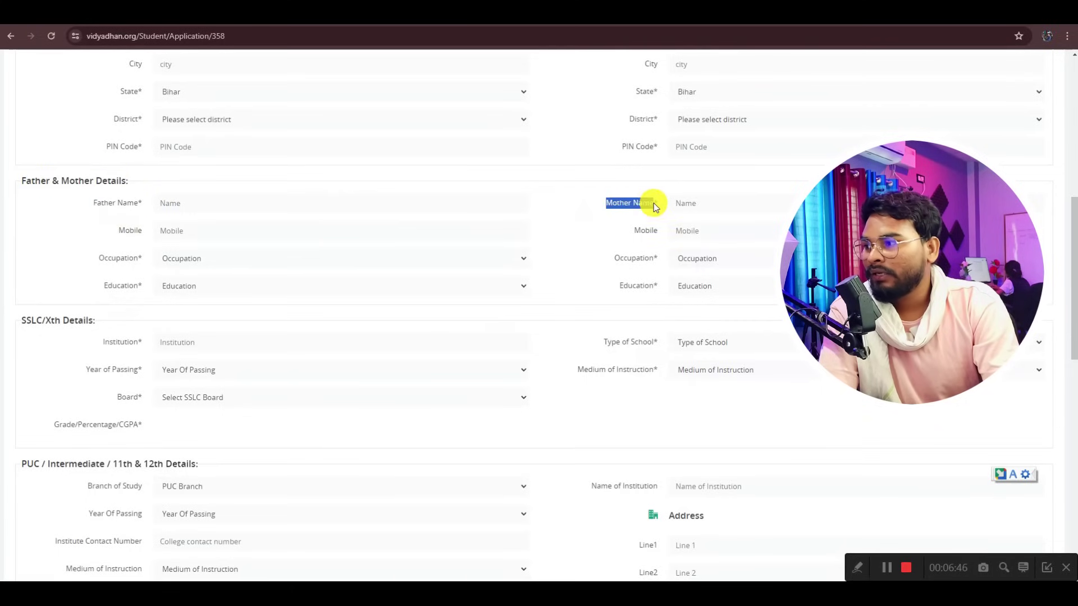
{"action": "left_click", "coordinate": [177, 260]}
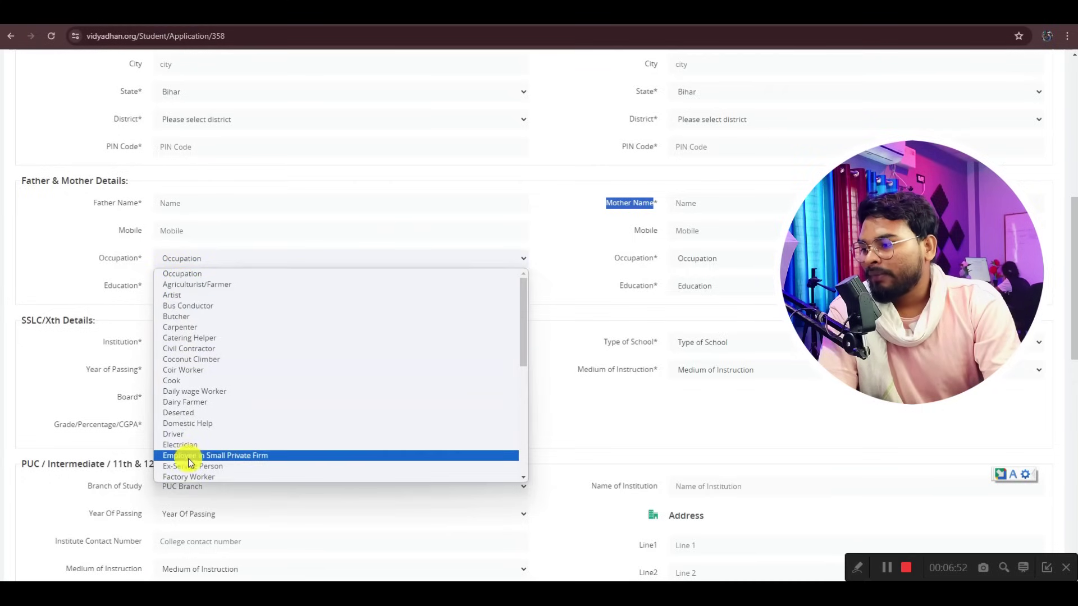
{"action": "left_click", "coordinate": [204, 288]}
{"action": "double_click", "coordinate": [119, 288]}
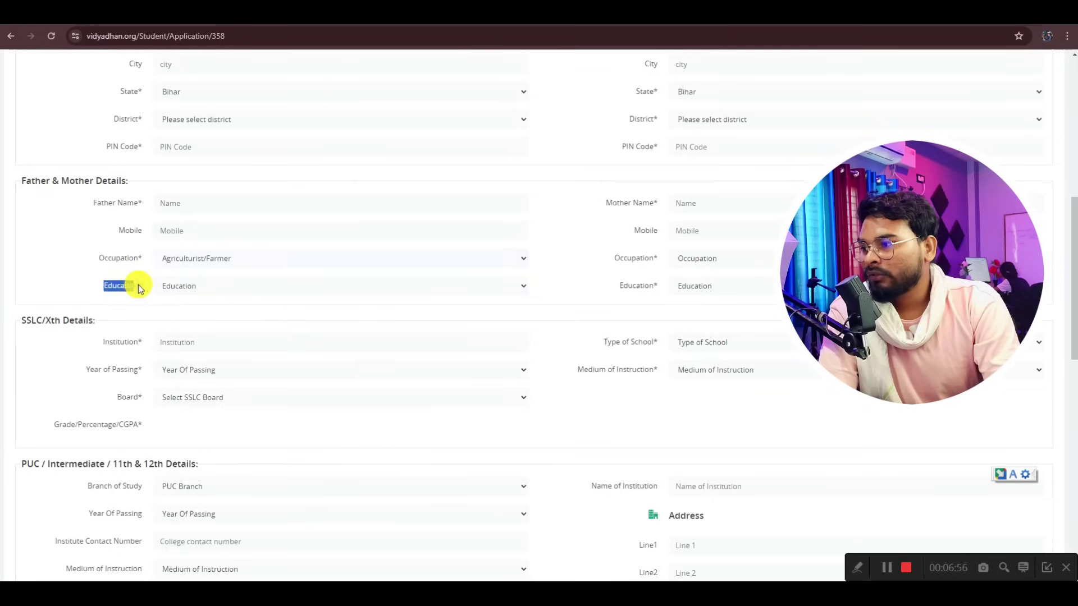
{"action": "left_click", "coordinate": [177, 286]}
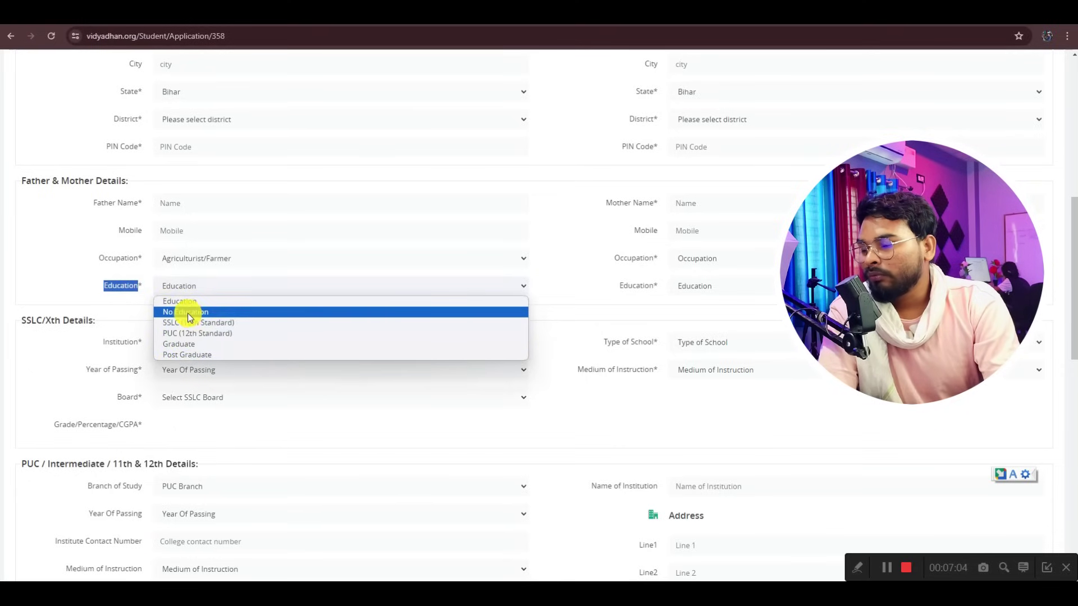
{"action": "left_click", "coordinate": [337, 241]}
Step: Set the type of school to Govt. School and the year of passing to 2024 in the SSLC/Xth Details
{"action": "scroll", "coordinate": [303, 320], "scroll_direction": "down", "scroll_amount": 1}
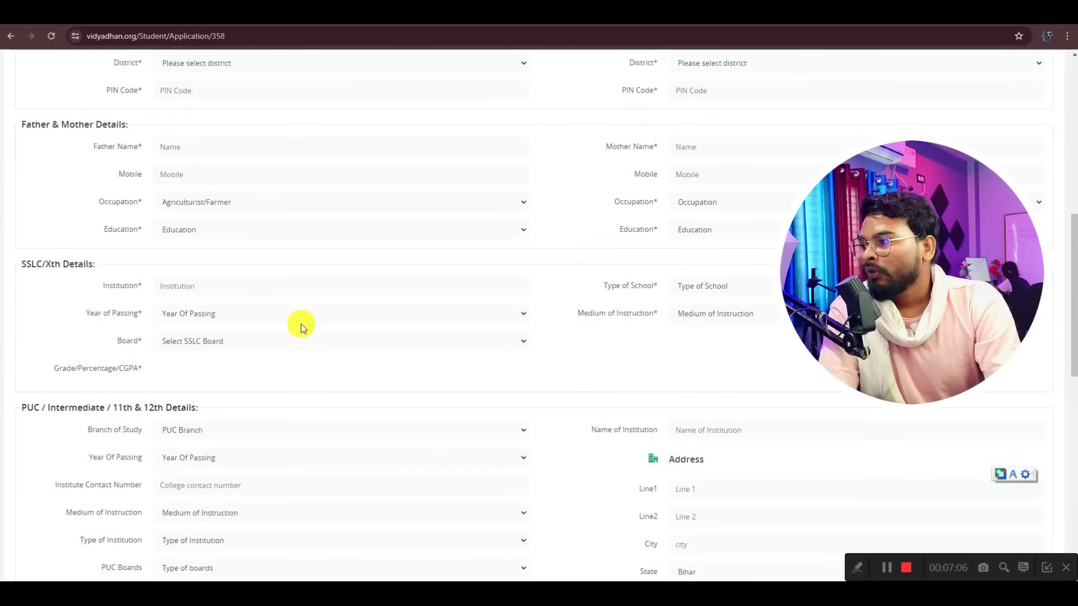
{"action": "left_click_drag", "start_coordinate": [28, 265], "coordinate": [86, 264]}
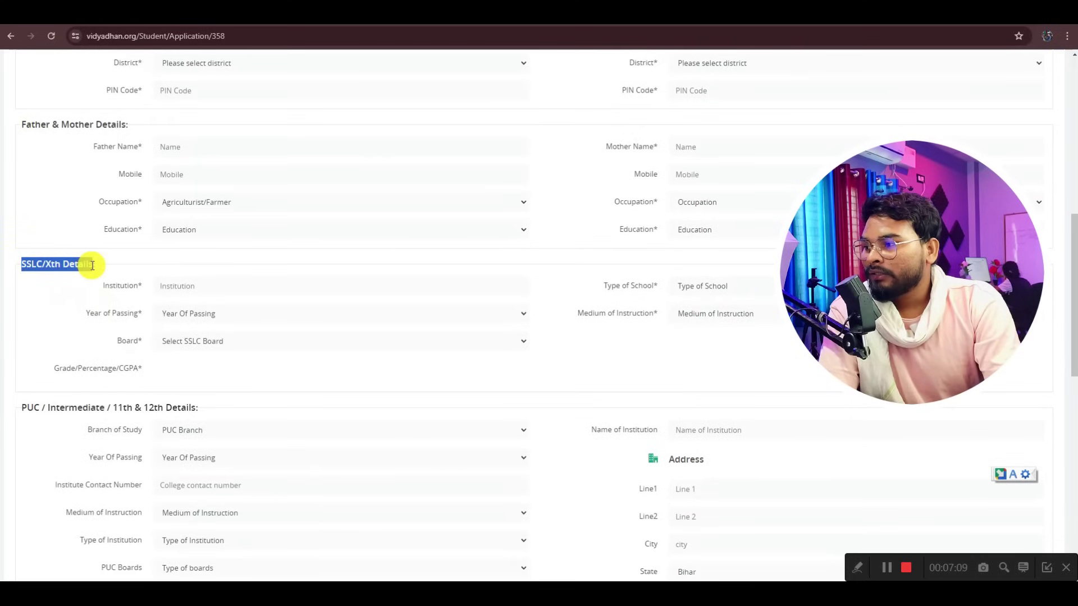
{"action": "scroll", "coordinate": [369, 296], "scroll_direction": "down", "scroll_amount": 1}
{"action": "scroll", "coordinate": [368, 296], "scroll_direction": "down", "scroll_amount": 1}
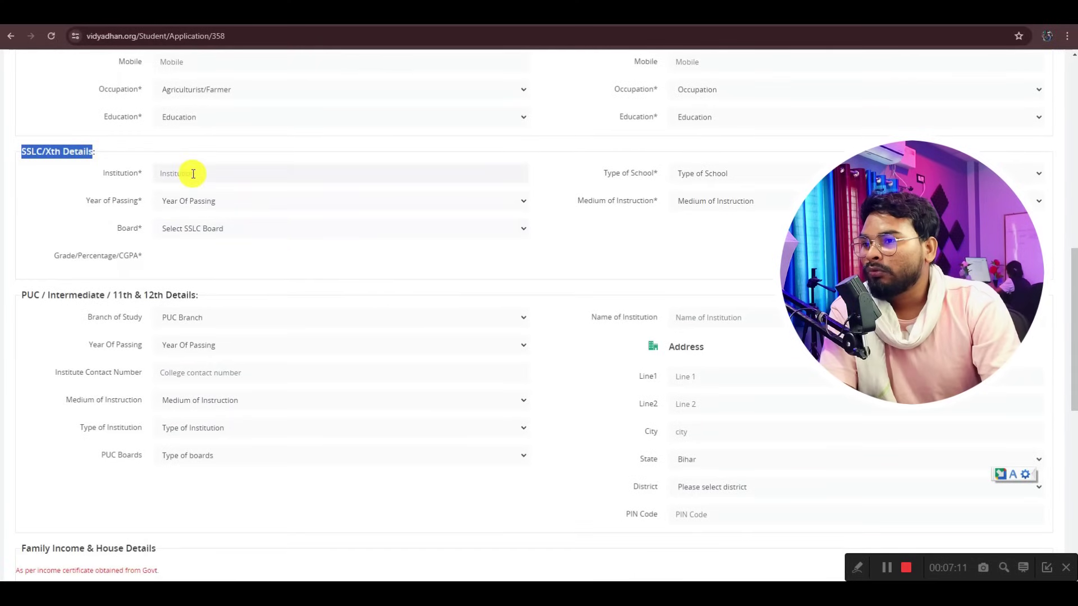
{"action": "left_click", "coordinate": [718, 175]}
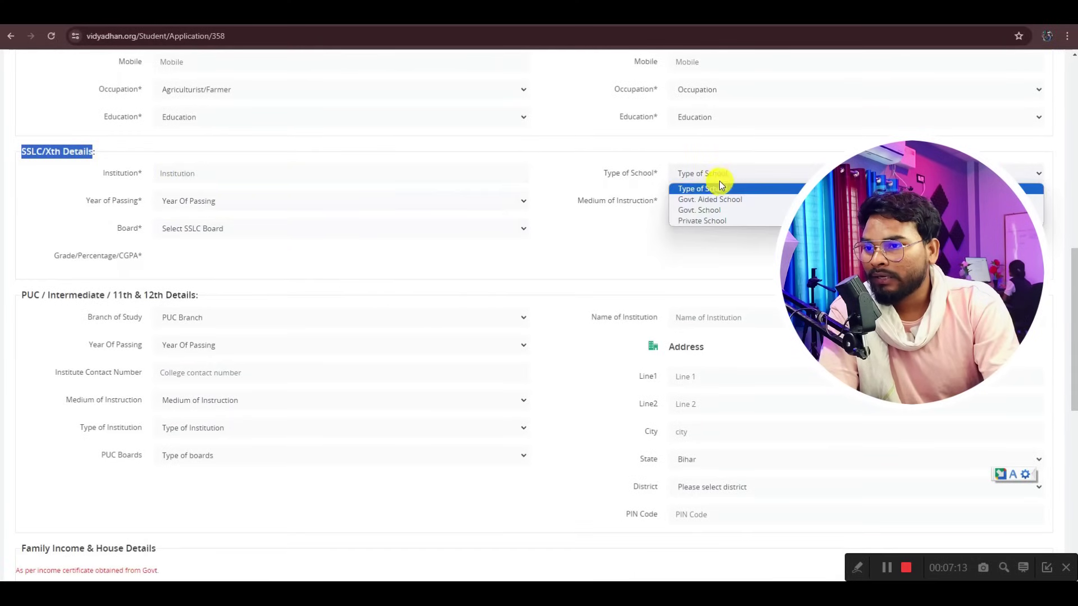
{"action": "left_click", "coordinate": [700, 210]}
{"action": "left_click", "coordinate": [169, 202]}
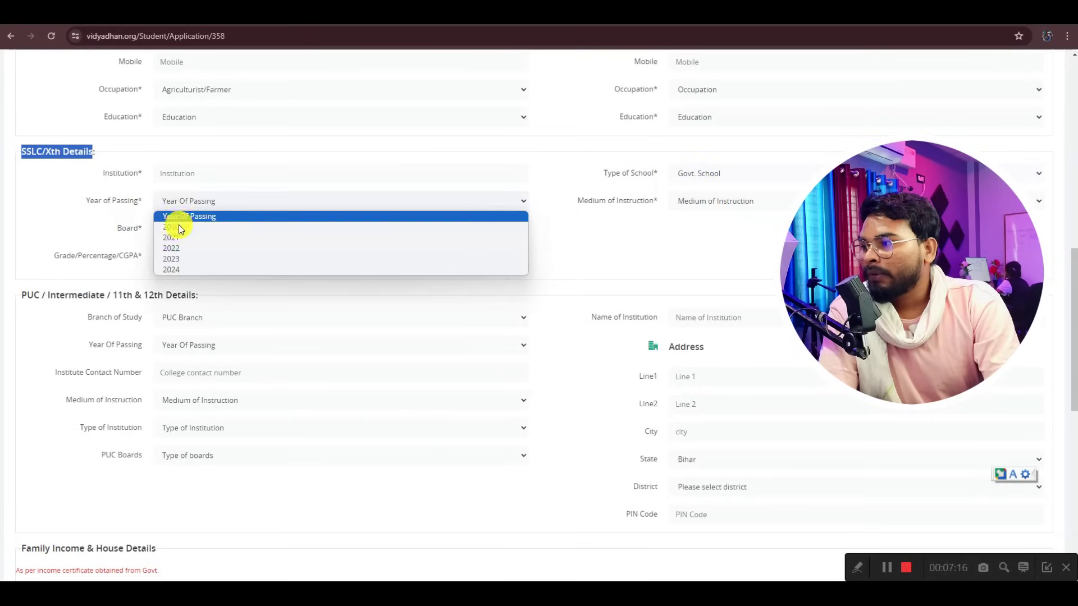
{"action": "left_click", "coordinate": [177, 269]}
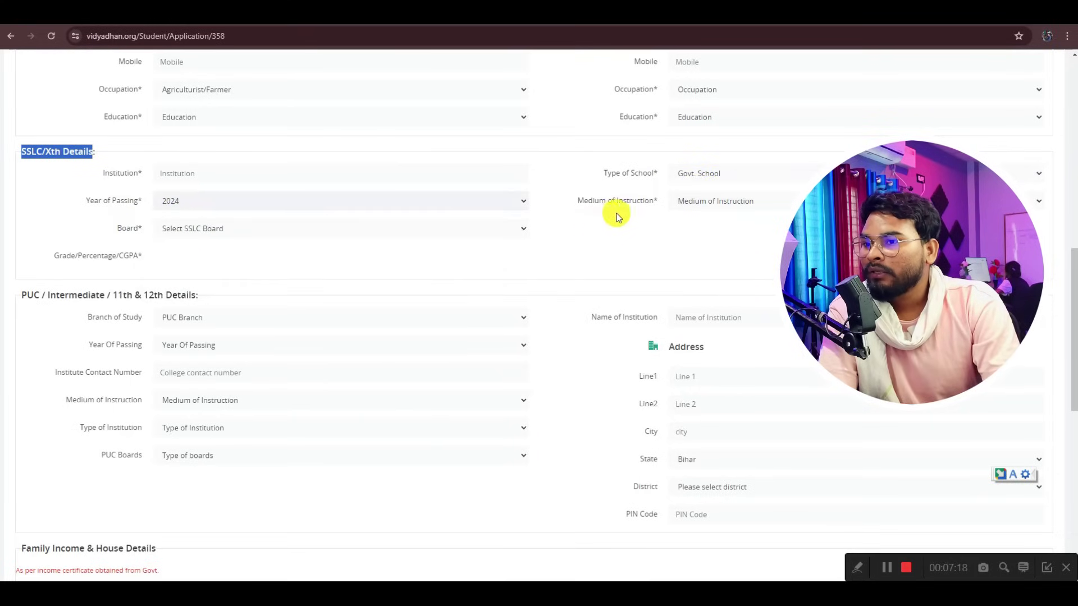
Step: Set the Xth medium of instruction to Hindi and the board to Bihar School Examination Board - (BSEB)
{"action": "left_click", "coordinate": [696, 202]}
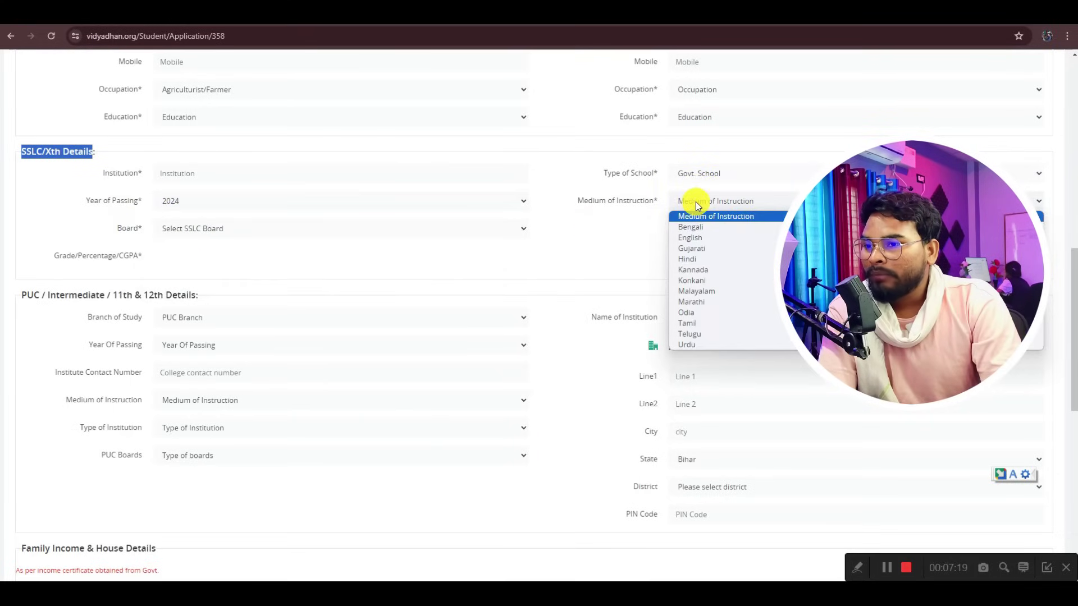
{"action": "left_click", "coordinate": [699, 258]}
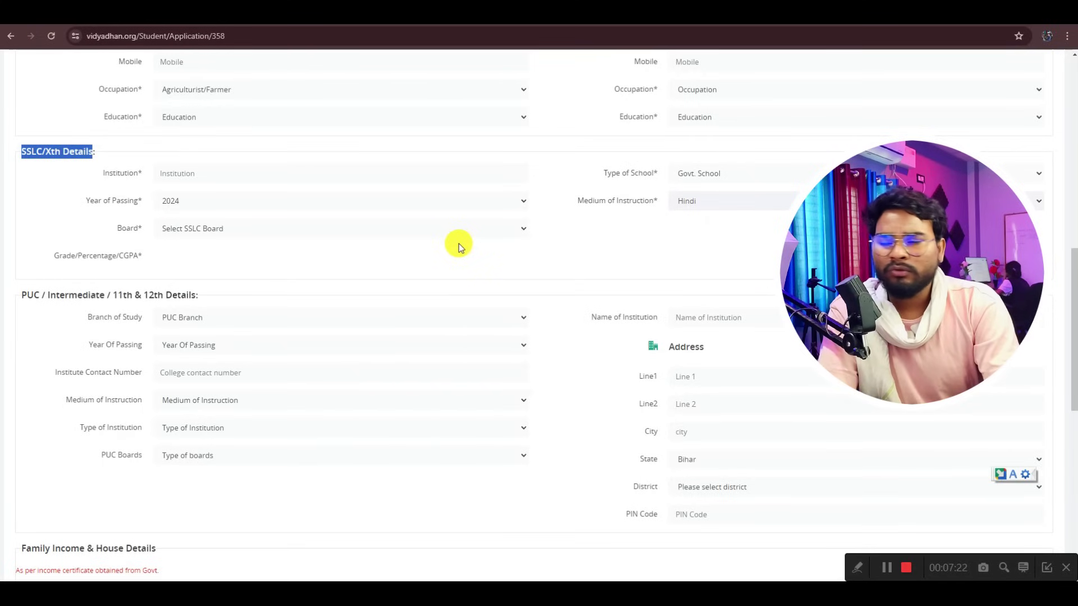
{"action": "left_click", "coordinate": [198, 228]}
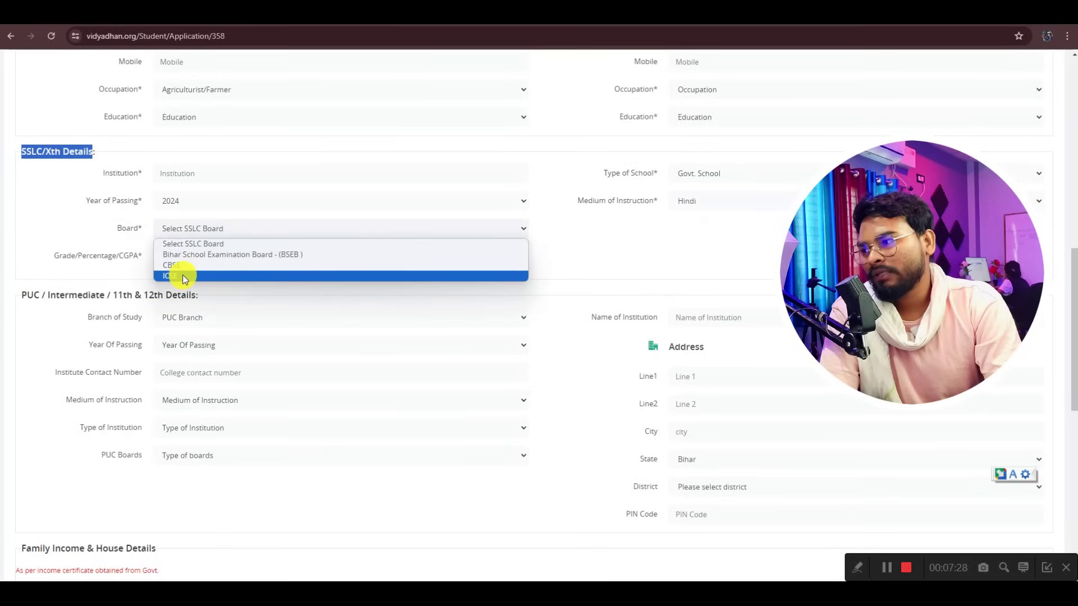
{"action": "left_click", "coordinate": [185, 256]}
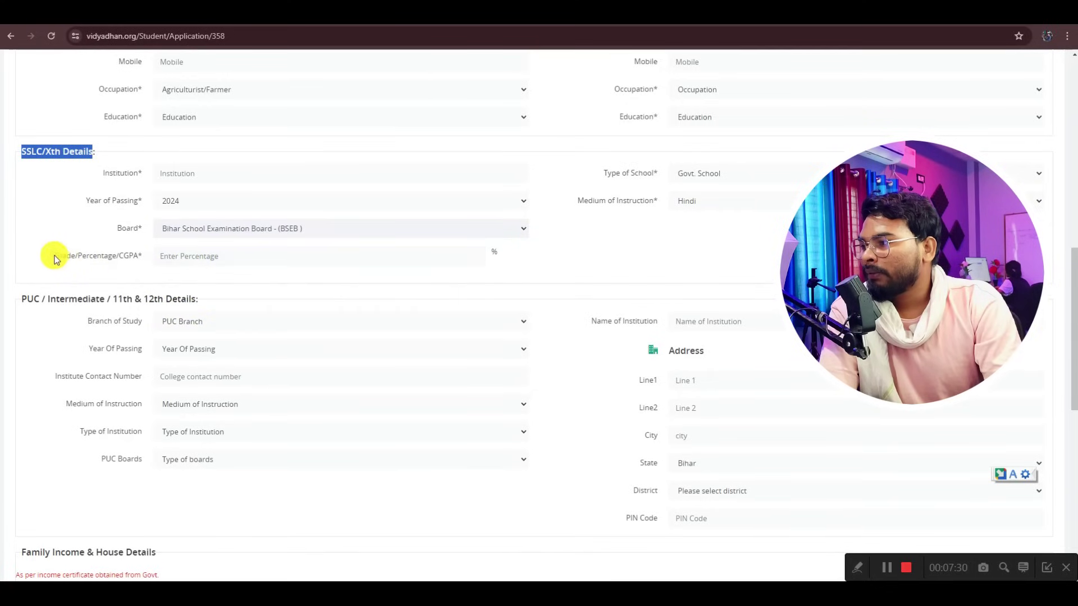
{"action": "left_click_drag", "start_coordinate": [54, 255], "coordinate": [151, 258]}
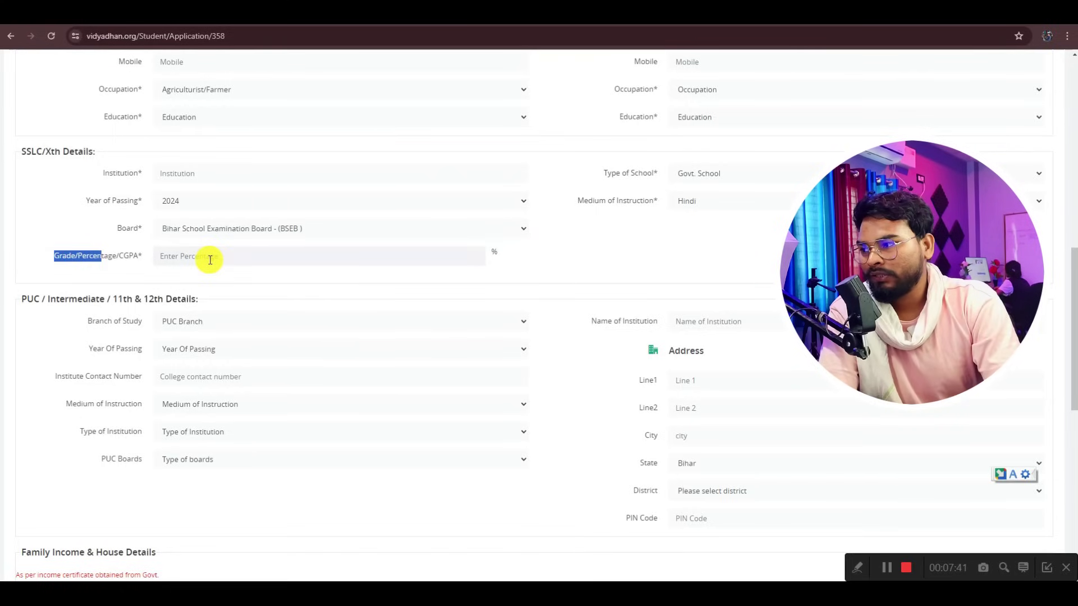
Step: Examine the branch of study and year of passing options and the institution name and address fields in the PUC / Intermediate section
{"action": "scroll", "coordinate": [213, 259], "scroll_direction": "down", "scroll_amount": 2}
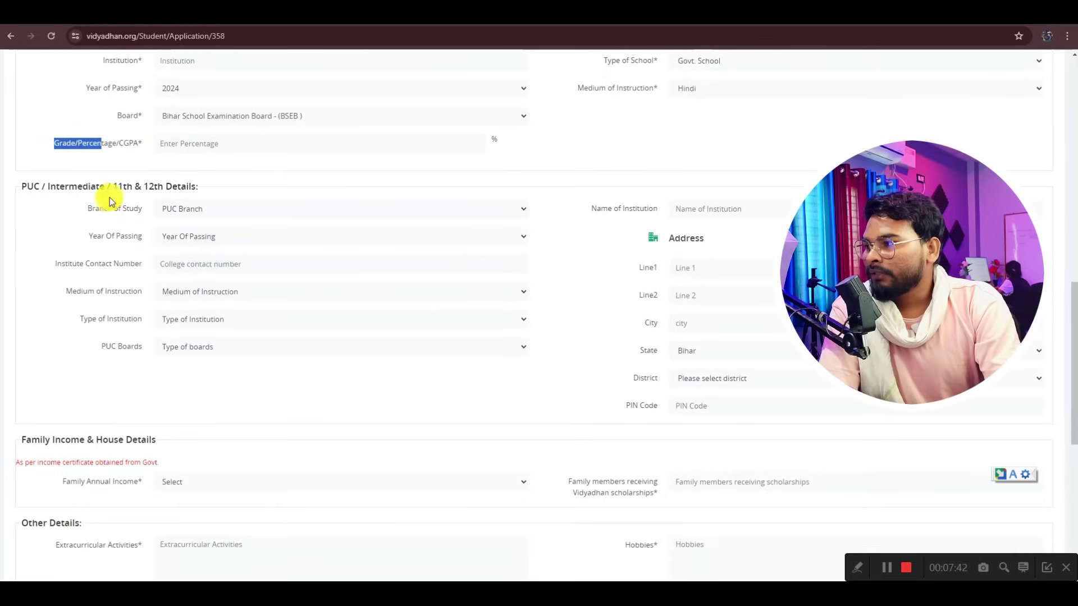
{"action": "left_click_drag", "start_coordinate": [48, 186], "coordinate": [96, 186]}
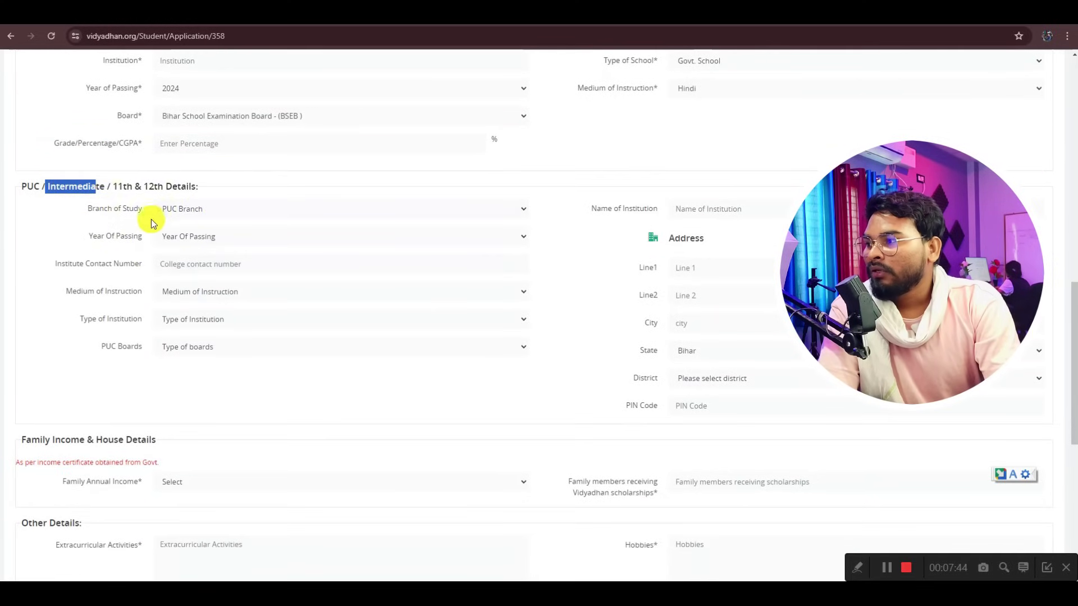
{"action": "left_click", "coordinate": [172, 209]}
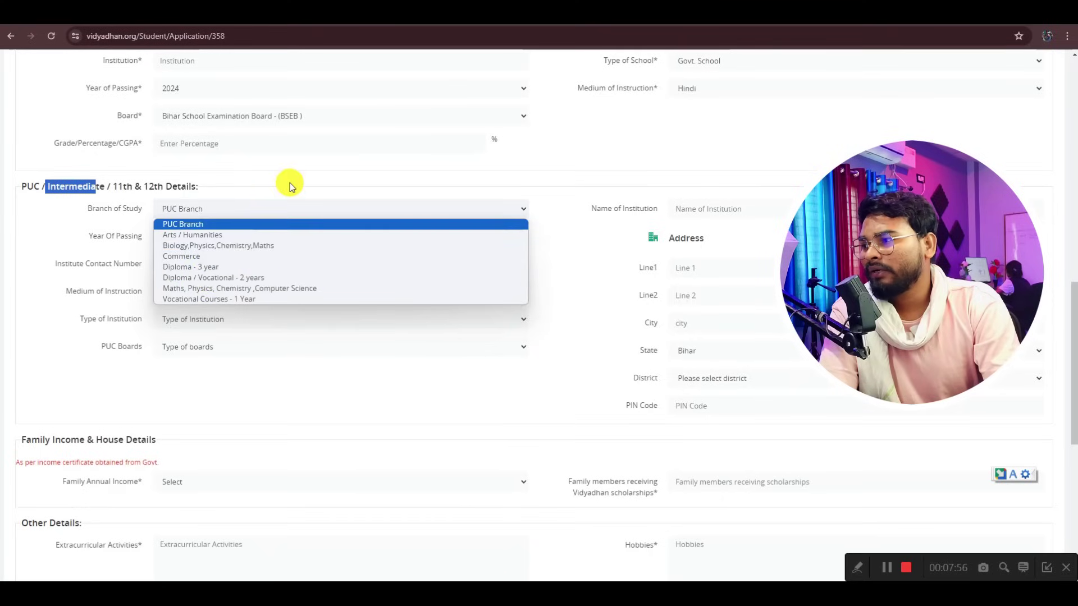
{"action": "left_click", "coordinate": [253, 193]}
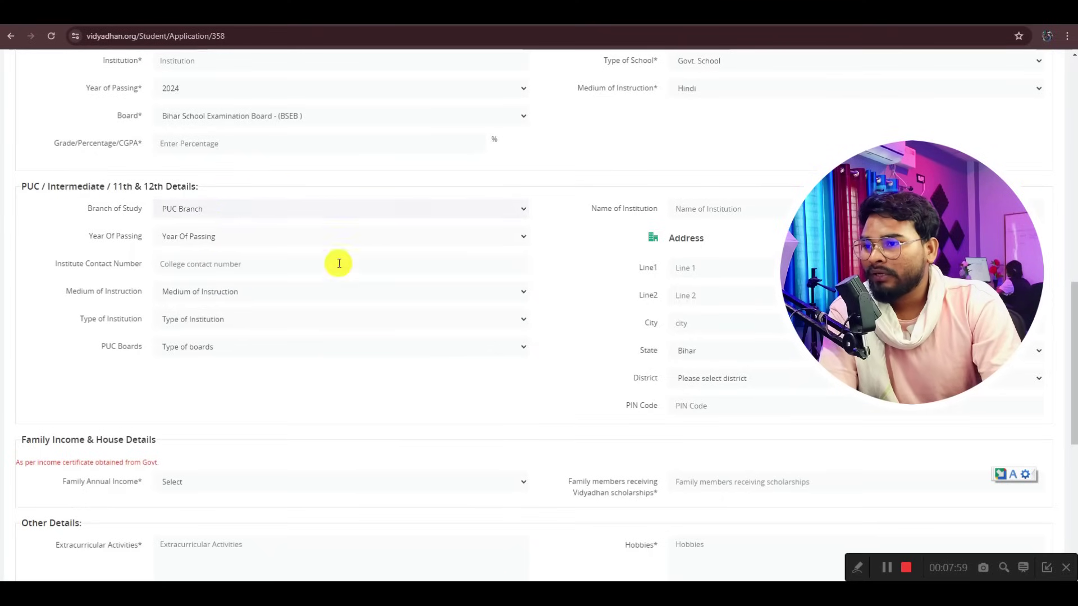
{"action": "left_click_drag", "start_coordinate": [590, 209], "coordinate": [668, 212]}
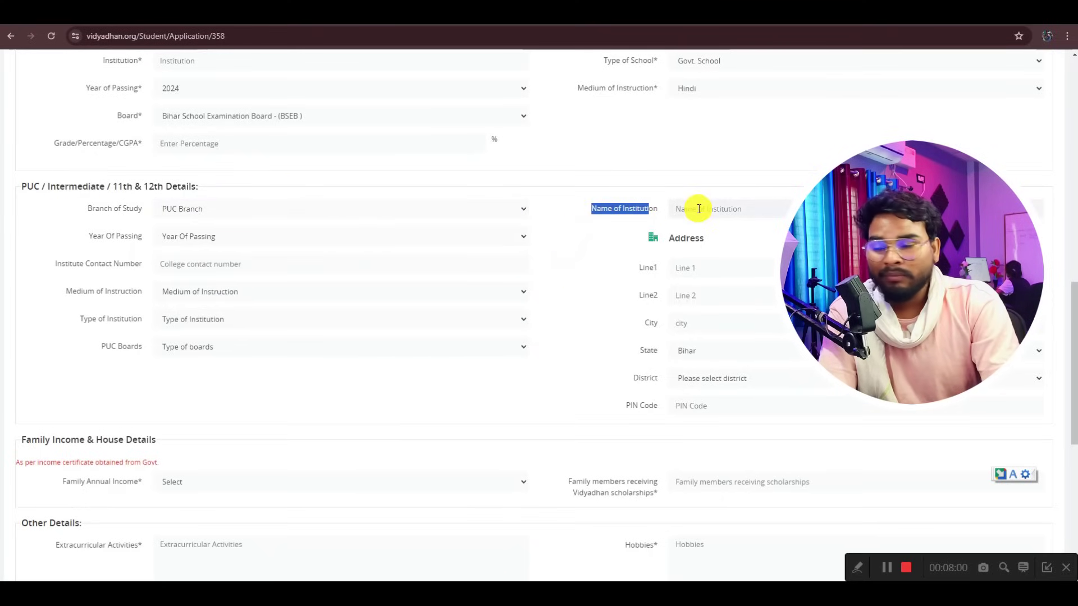
{"action": "left_click", "coordinate": [179, 239]}
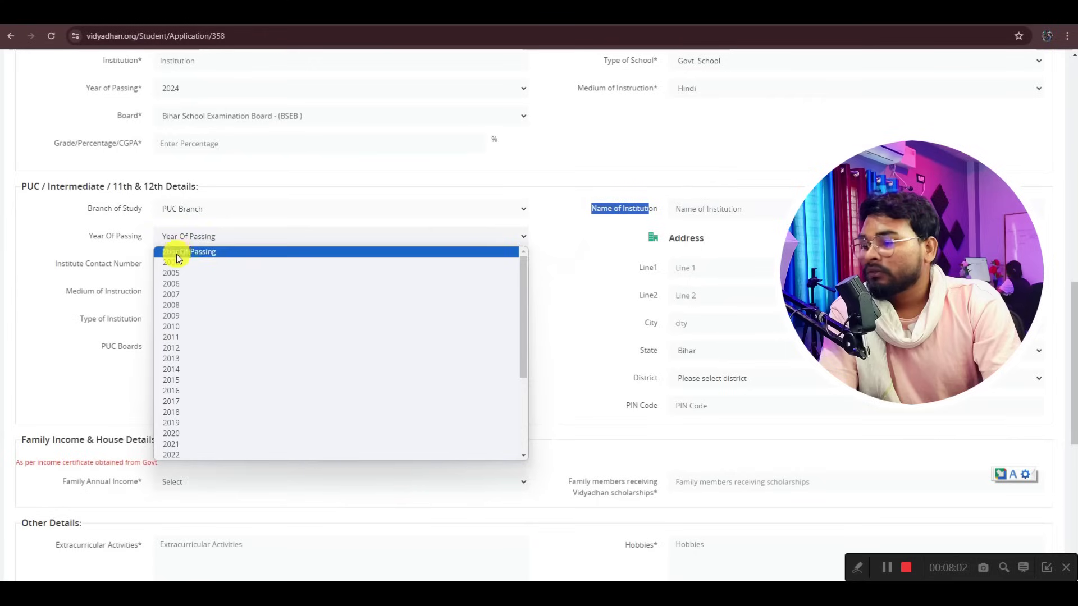
{"action": "left_click", "coordinate": [240, 211]}
{"action": "left_click", "coordinate": [660, 252]}
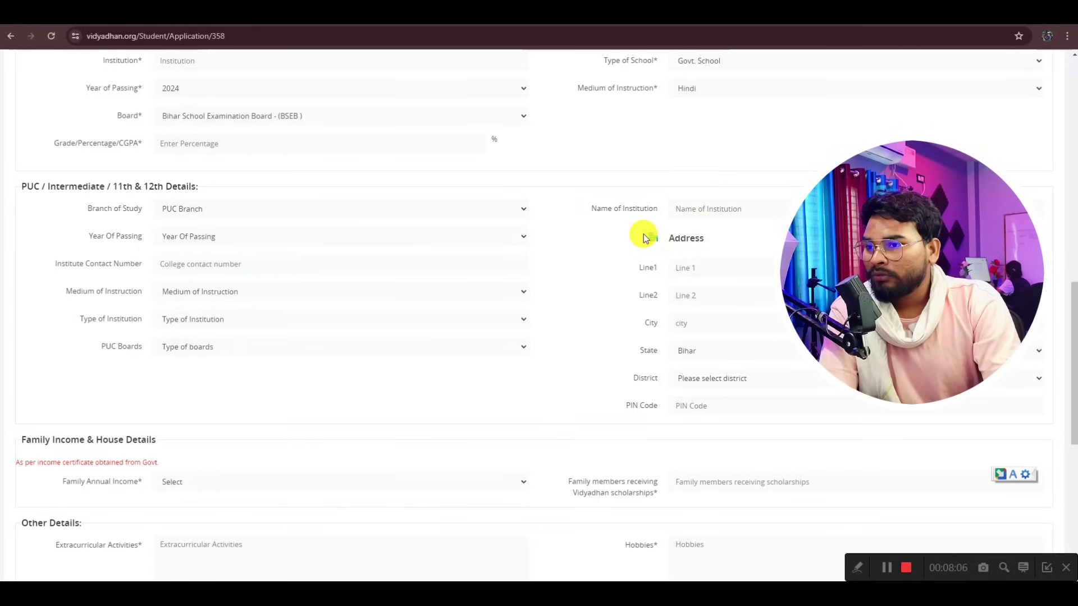
{"action": "left_click", "coordinate": [660, 252]}
{"action": "left_click_drag", "start_coordinate": [660, 252], "coordinate": [712, 399]}
{"action": "left_click", "coordinate": [612, 339]}
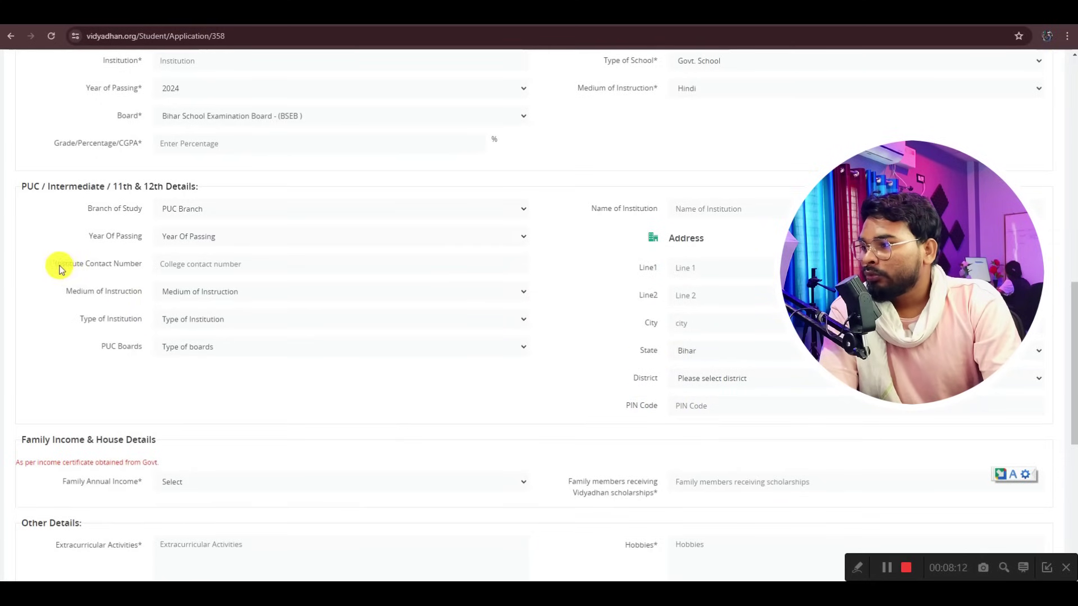
Step: Review the institute contact number field and the options for medium of instruction, type of institution and PUC boards
{"action": "left_click_drag", "start_coordinate": [131, 267], "coordinate": [136, 267]}
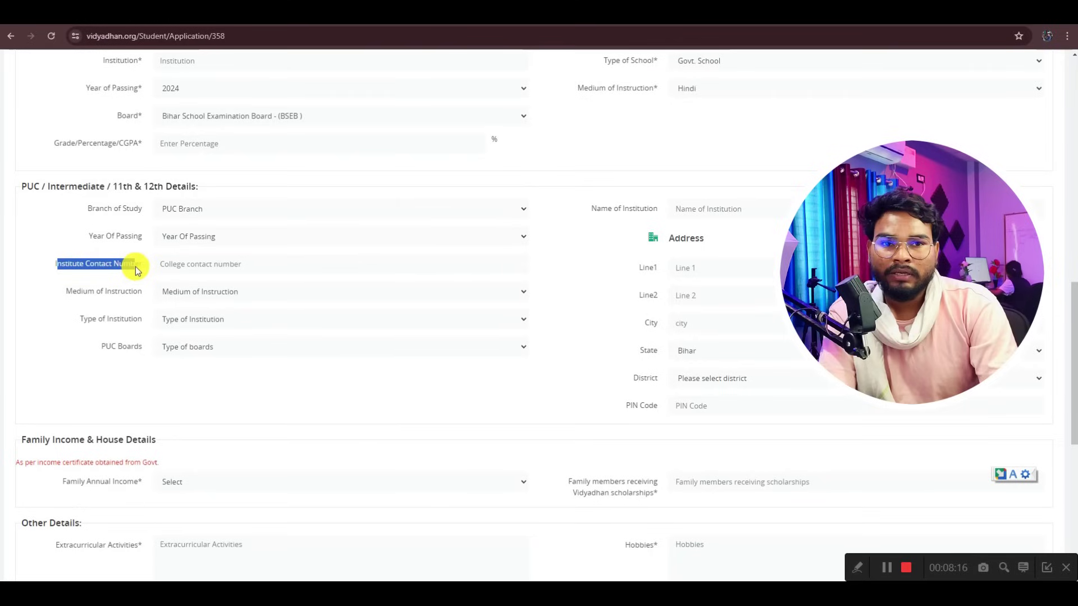
{"action": "left_click", "coordinate": [76, 296]}
{"action": "left_click_drag", "start_coordinate": [76, 296], "coordinate": [106, 292]}
{"action": "left_click", "coordinate": [180, 291]}
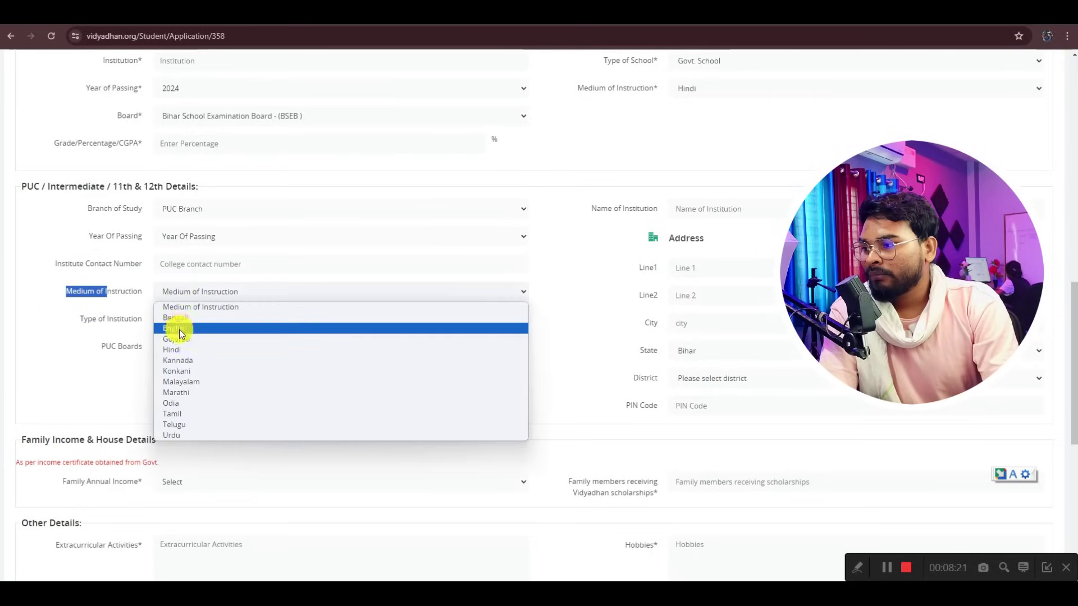
{"action": "left_click", "coordinate": [127, 293]}
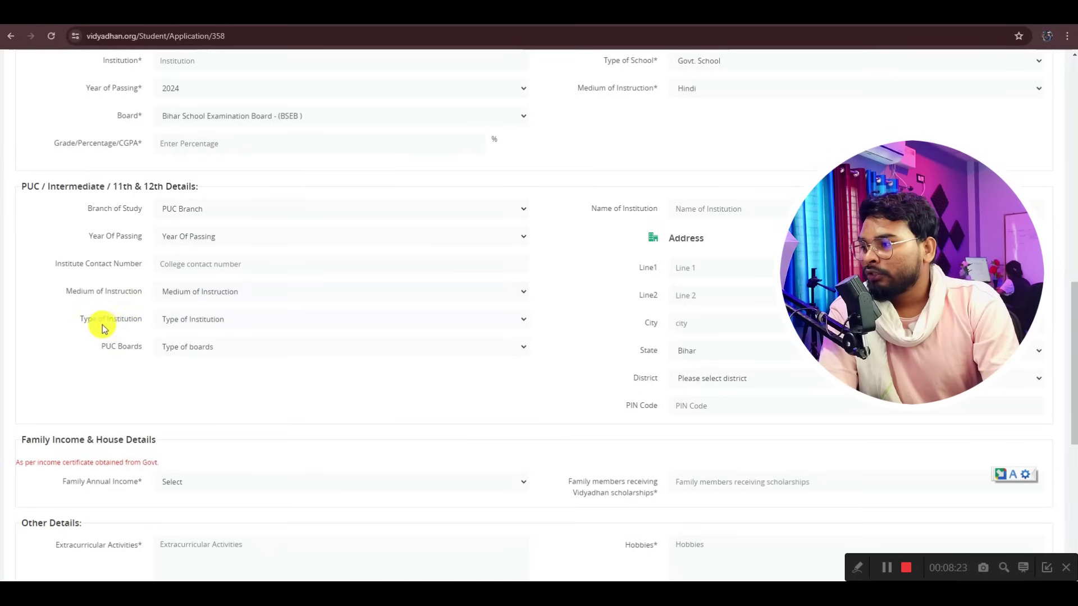
{"action": "left_click", "coordinate": [179, 318]}
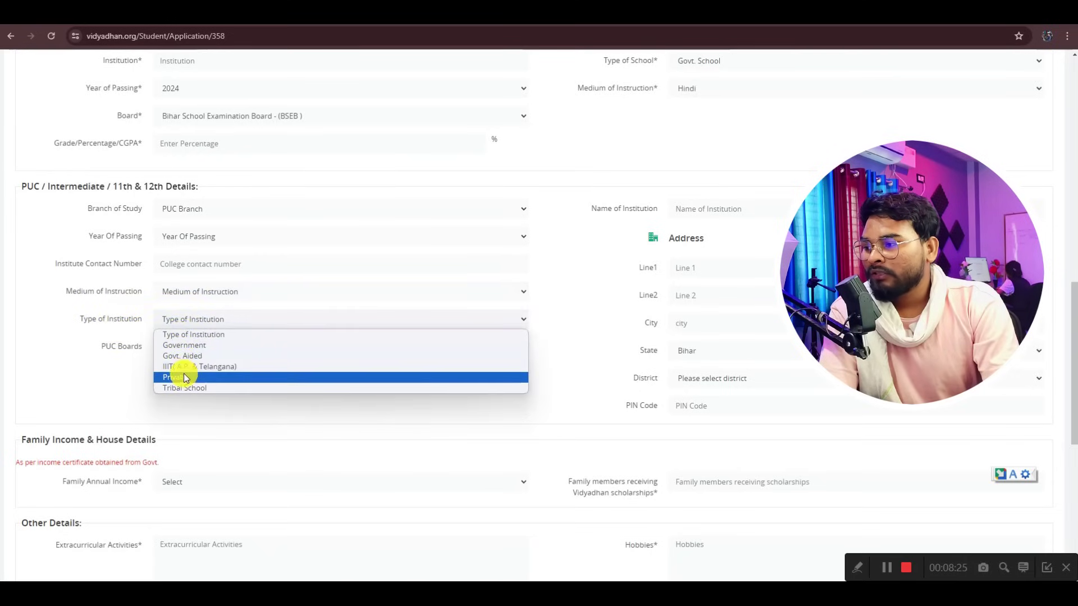
{"action": "left_click", "coordinate": [103, 347]}
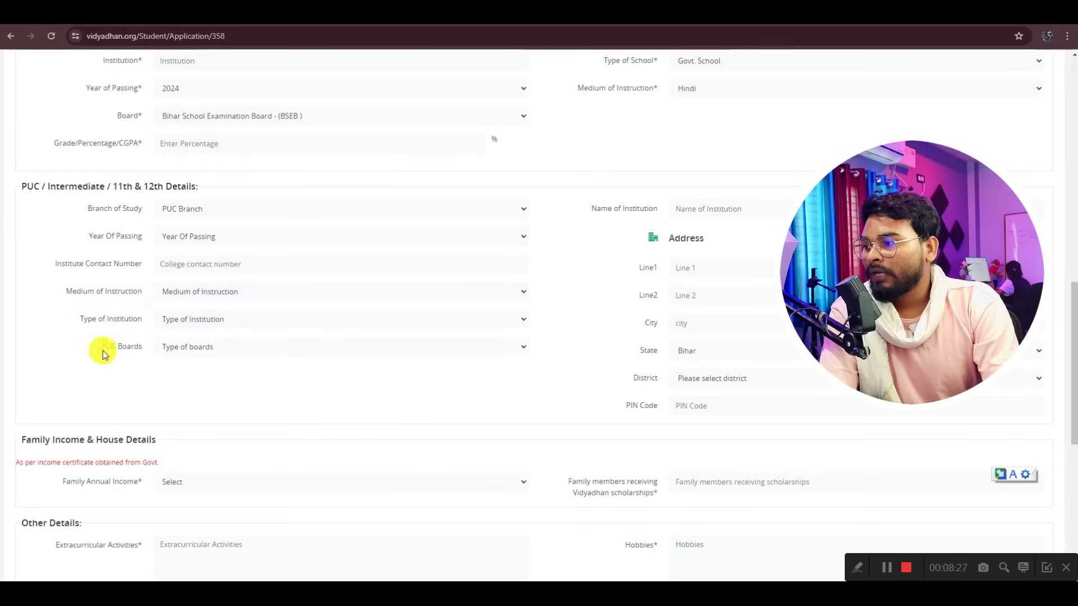
{"action": "left_click", "coordinate": [174, 348]}
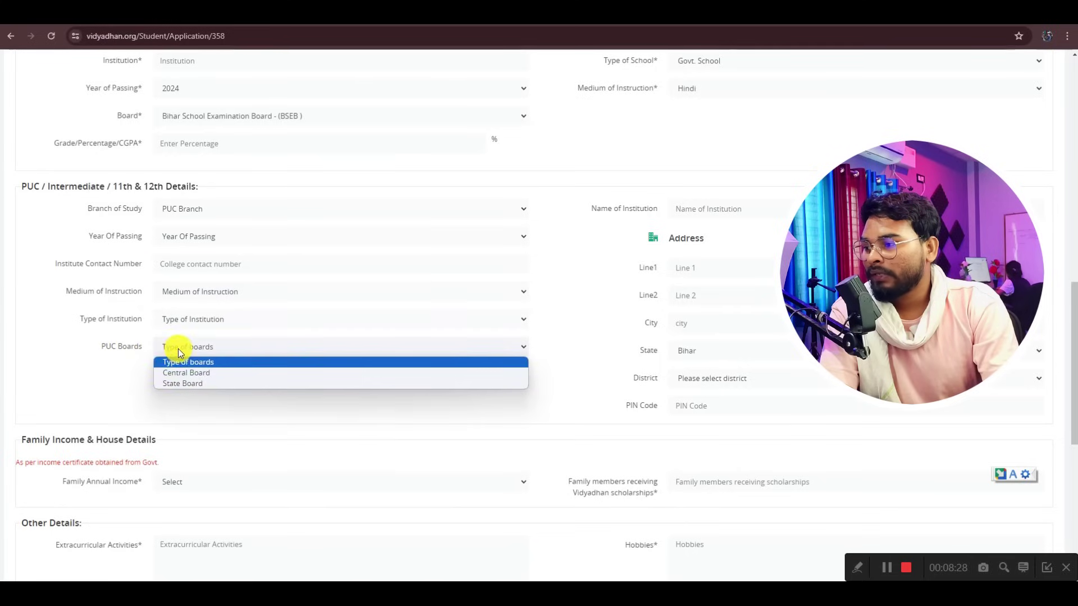
{"action": "left_click", "coordinate": [144, 383]}
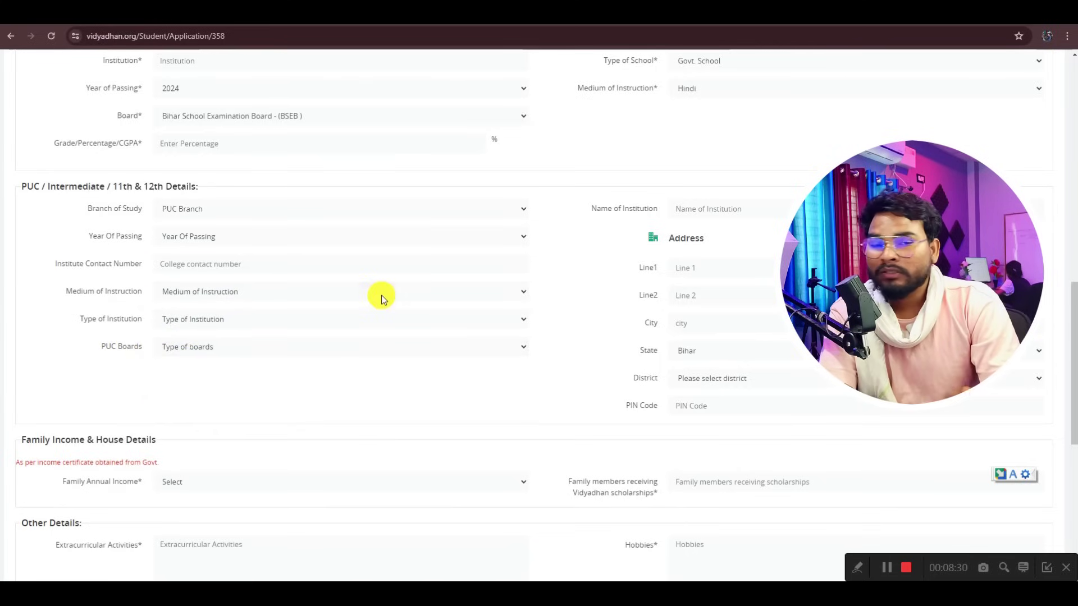
Step: Set the family annual income to 12,000 - 1 lakh per year in Family Income & House Details
{"action": "scroll", "coordinate": [380, 303], "scroll_direction": "down", "scroll_amount": 3}
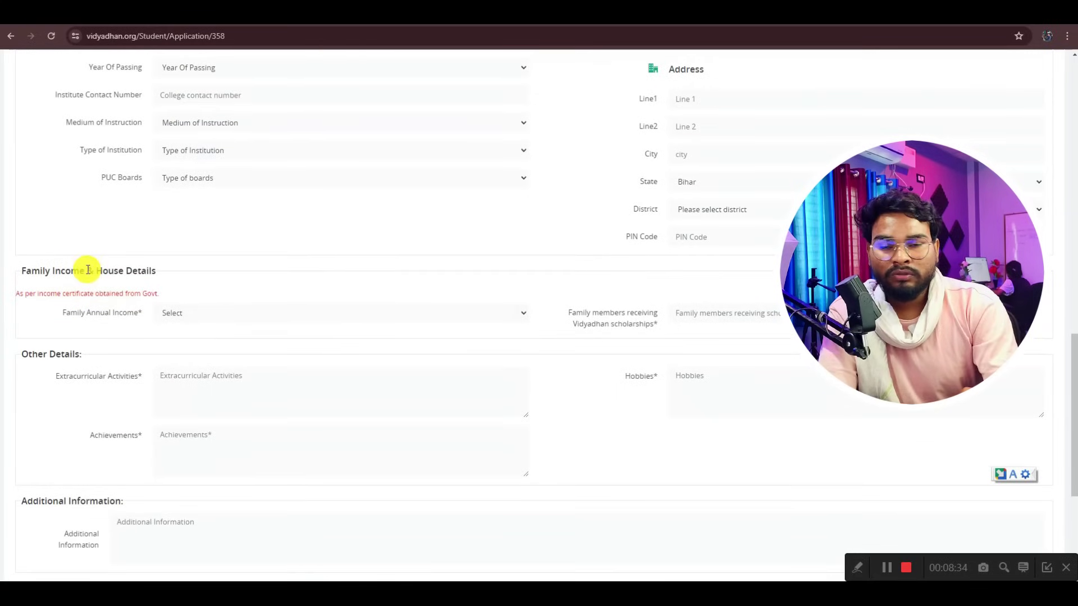
{"action": "left_click", "coordinate": [182, 314]}
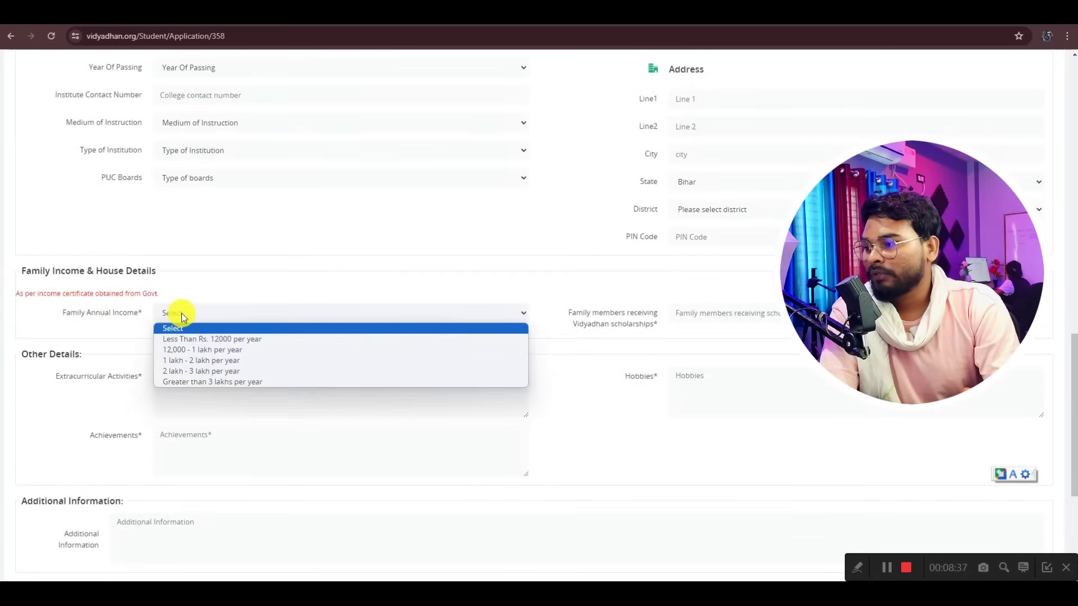
{"action": "left_click", "coordinate": [212, 349]}
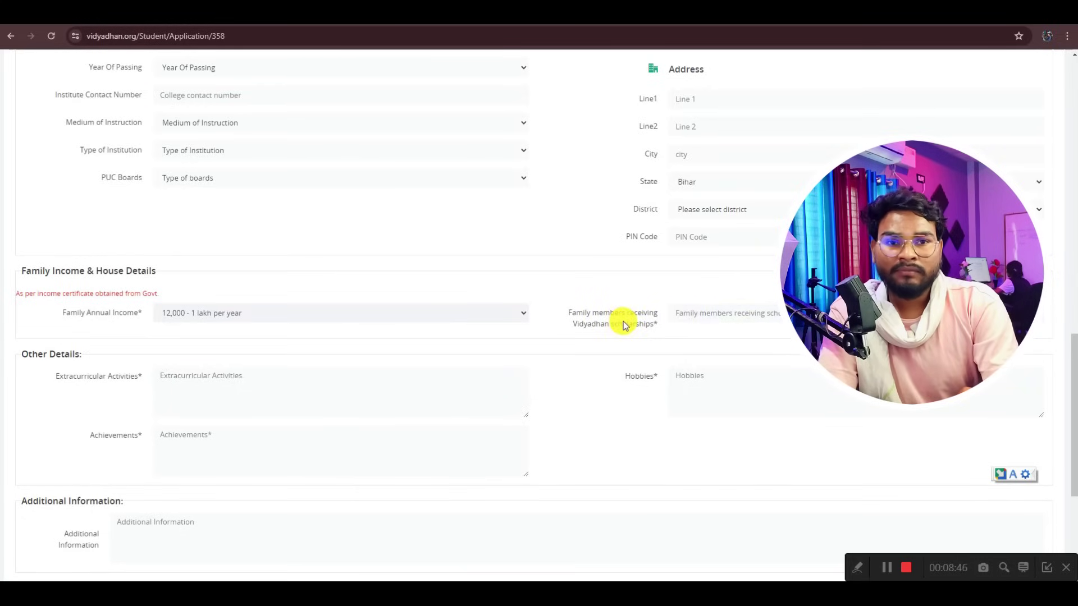
Step: Enter 0 for family members receiving Vidyadhan scholarships and review the Extracurricular Activities and Additional Information fields
{"action": "left_click", "coordinate": [684, 317]}
{"action": "type", "text": "0"}
{"action": "scroll", "coordinate": [685, 312], "scroll_direction": "down", "scroll_amount": 2}
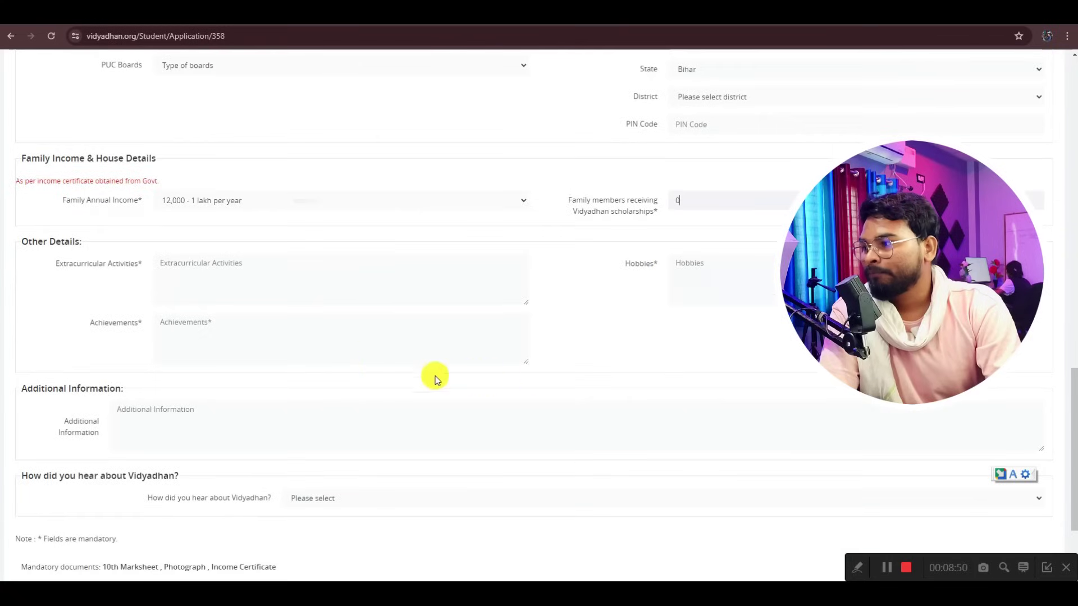
{"action": "left_click_drag", "start_coordinate": [56, 265], "coordinate": [119, 271]}
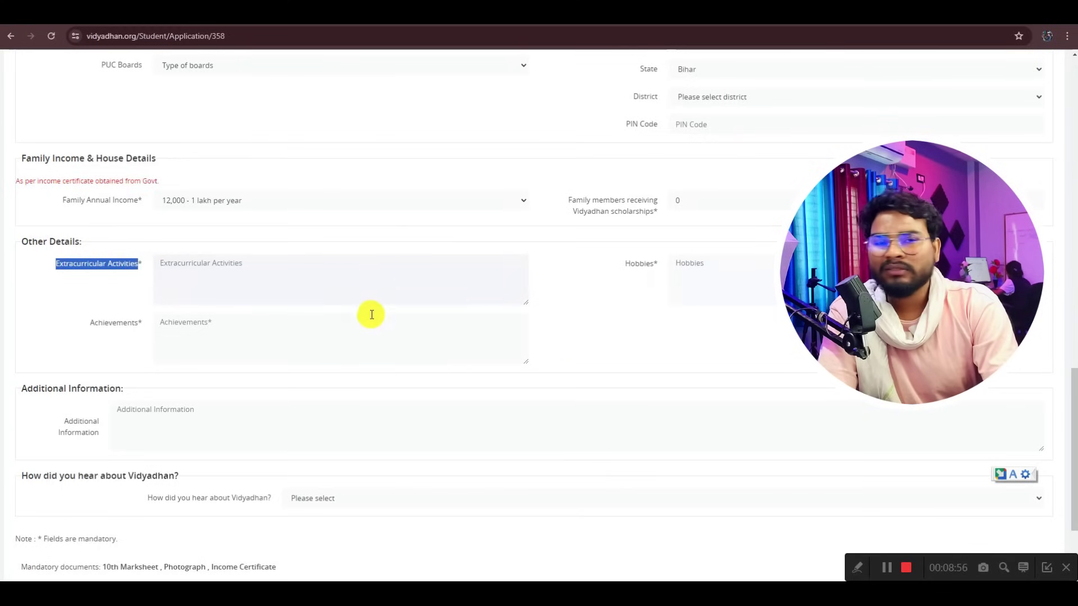
{"action": "scroll", "coordinate": [567, 358], "scroll_direction": "down", "scroll_amount": 1}
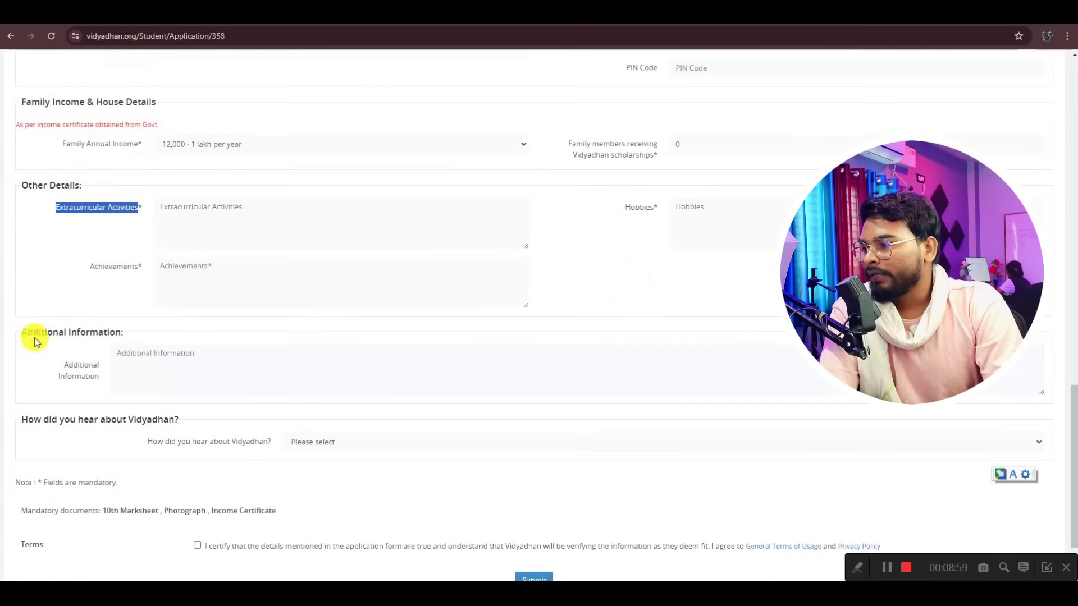
{"action": "left_click_drag", "start_coordinate": [15, 332], "coordinate": [207, 346]}
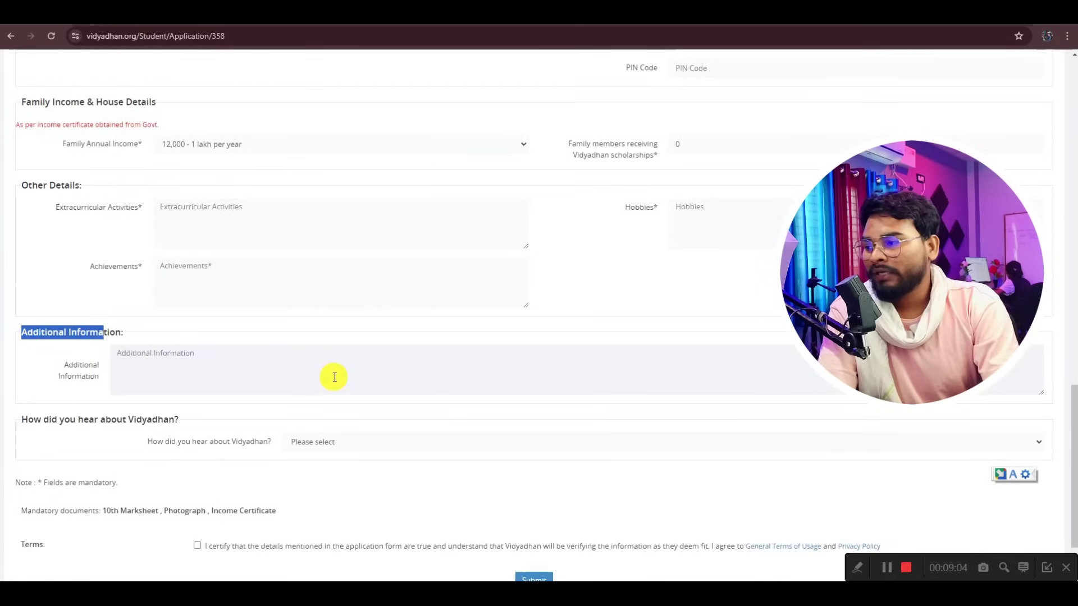
Step: Answer the question on how the applicant heard about Vidyadhan with Social Media
{"action": "scroll", "coordinate": [407, 356], "scroll_direction": "down", "scroll_amount": 3}
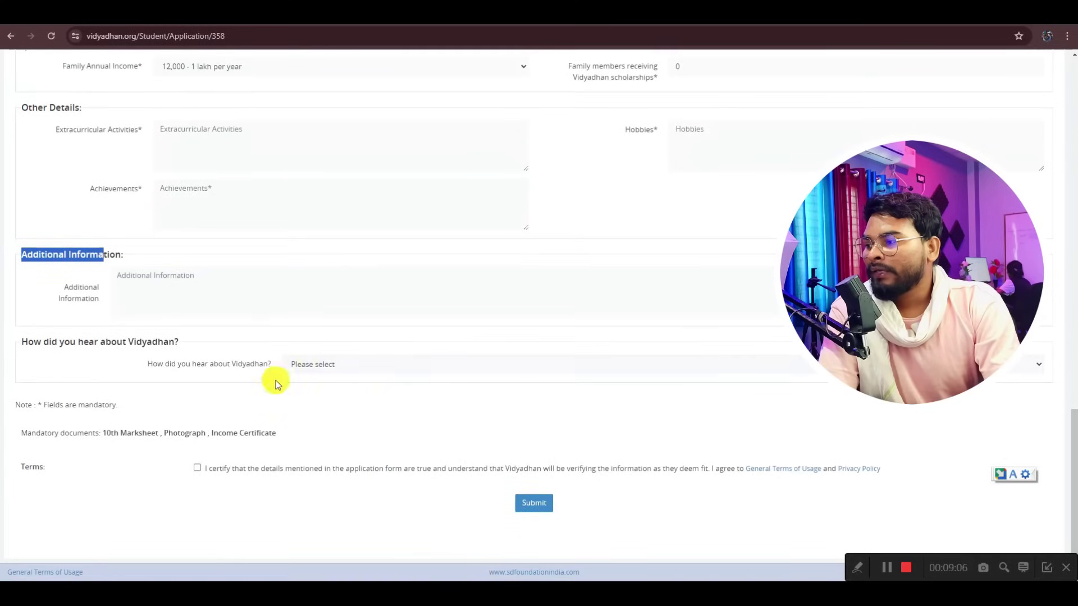
{"action": "left_click_drag", "start_coordinate": [129, 341], "coordinate": [172, 342]}
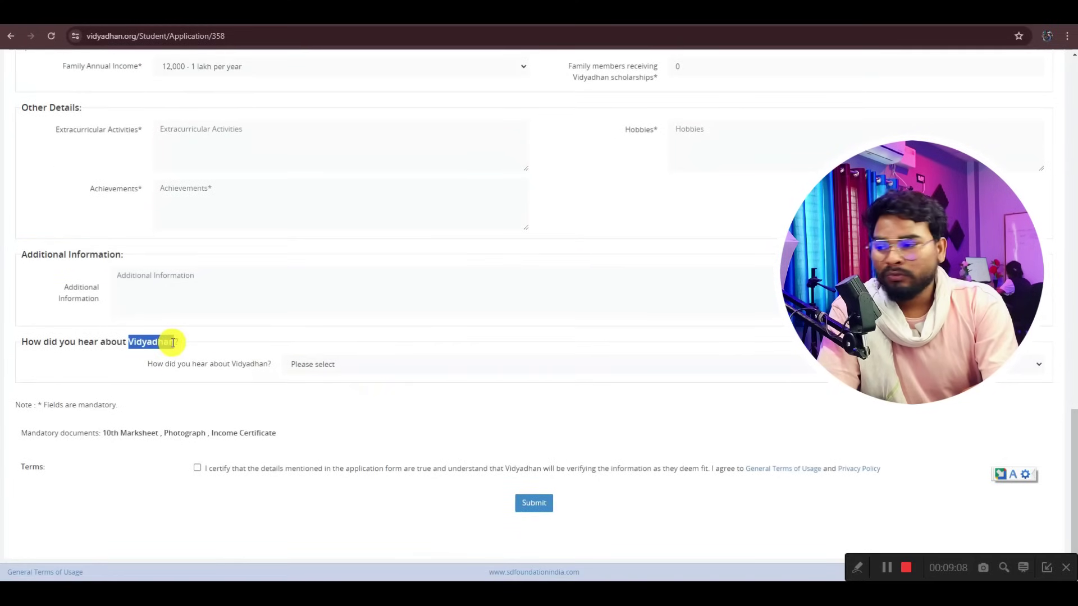
{"action": "left_click", "coordinate": [289, 362]}
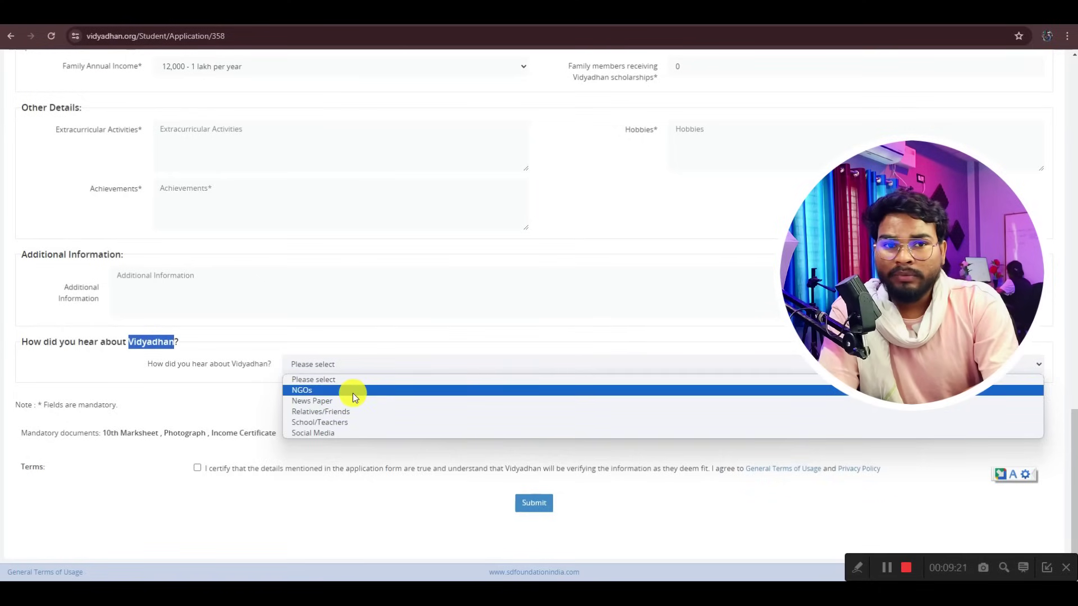
{"action": "left_click", "coordinate": [343, 432]}
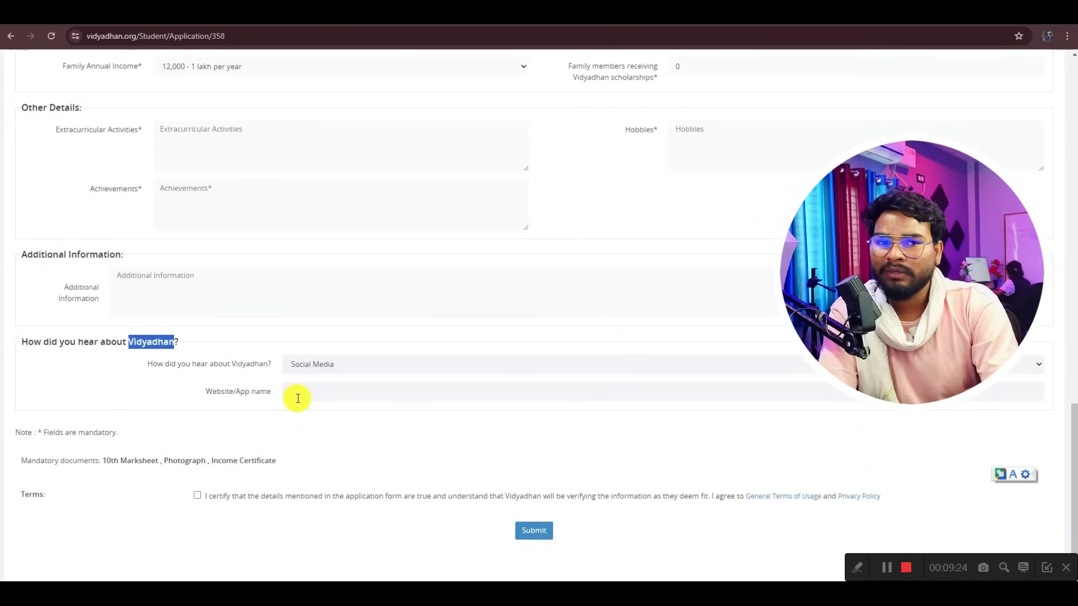
Step: Check the list of mandatory documents and accept the terms certifying that the application details are true
{"action": "scroll", "coordinate": [298, 398], "scroll_direction": "down", "scroll_amount": 1}
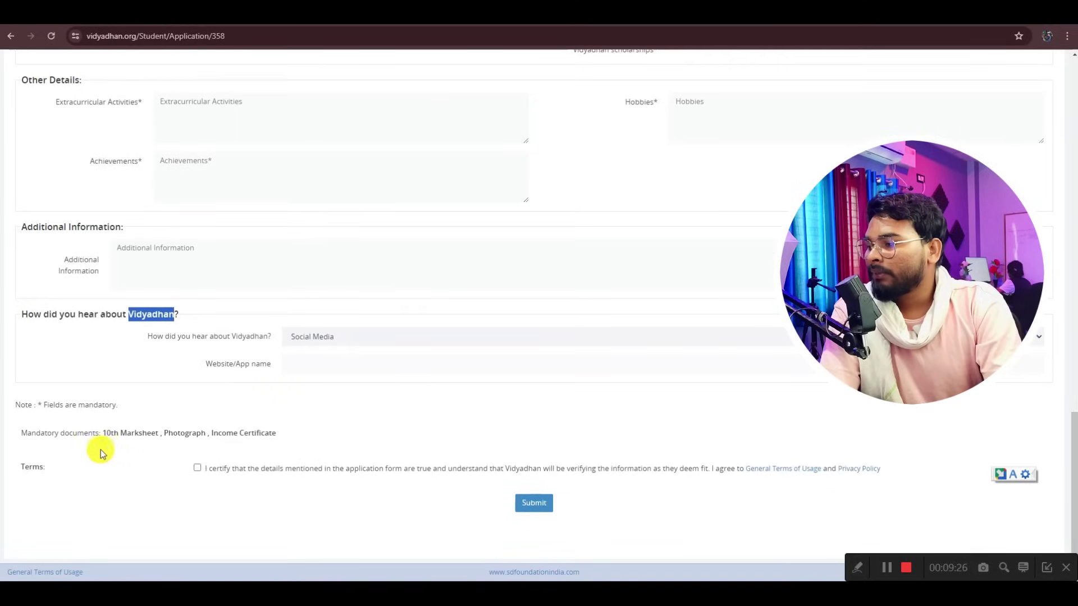
{"action": "left_click_drag", "start_coordinate": [20, 435], "coordinate": [289, 429]}
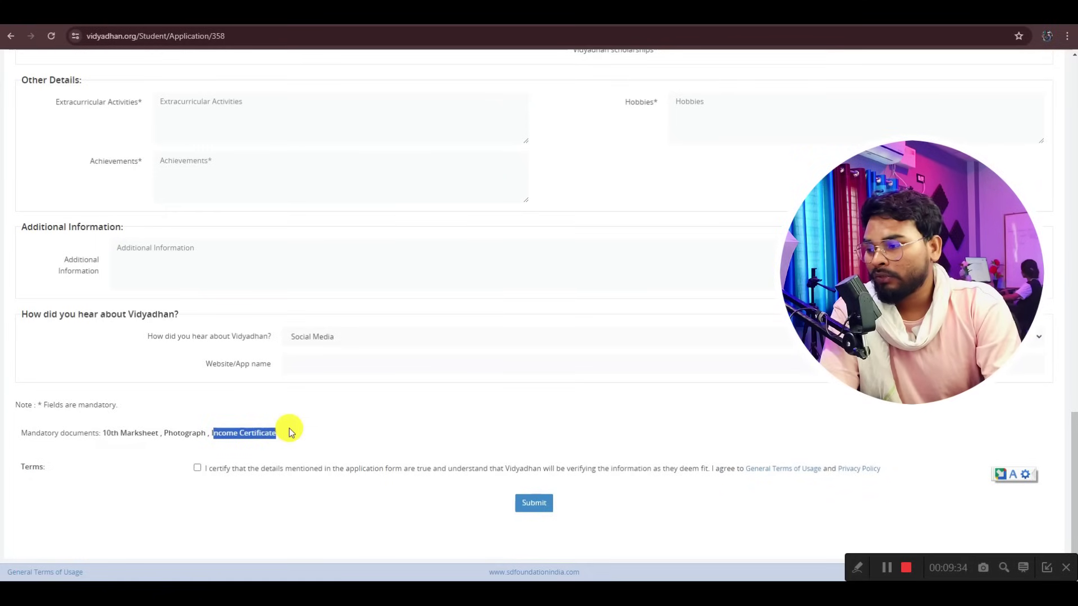
{"action": "left_click", "coordinate": [197, 467]}
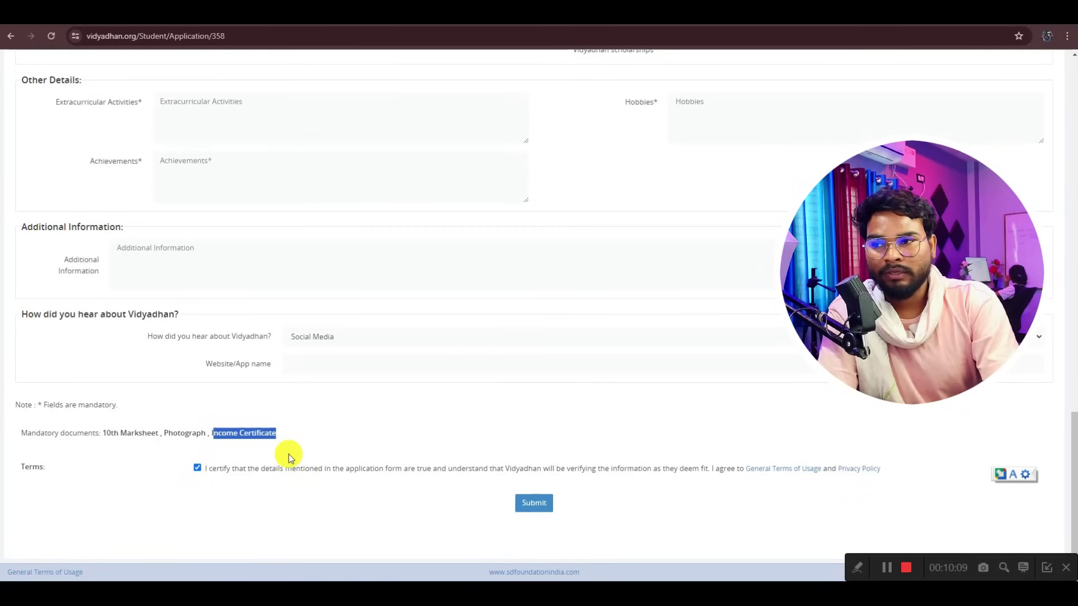
Step: Switch from the application form to the EazytoNet.Com site, dismiss the advertisement and search the site for "vidhya"
{"action": "scroll", "coordinate": [449, 411], "scroll_direction": "up", "scroll_amount": 15}
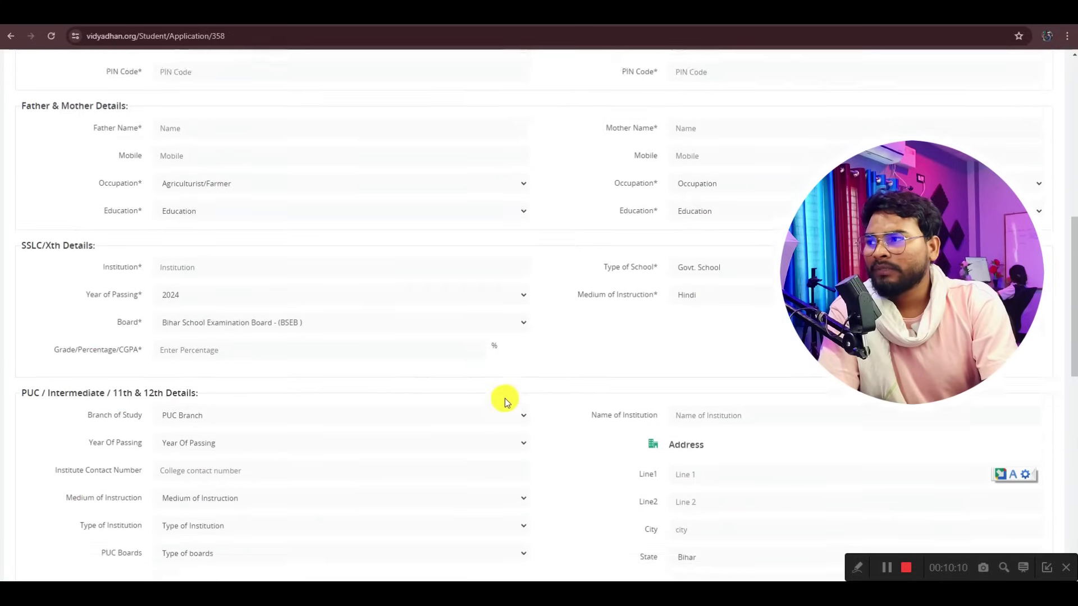
{"action": "scroll", "coordinate": [504, 399], "scroll_direction": "up", "scroll_amount": 10}
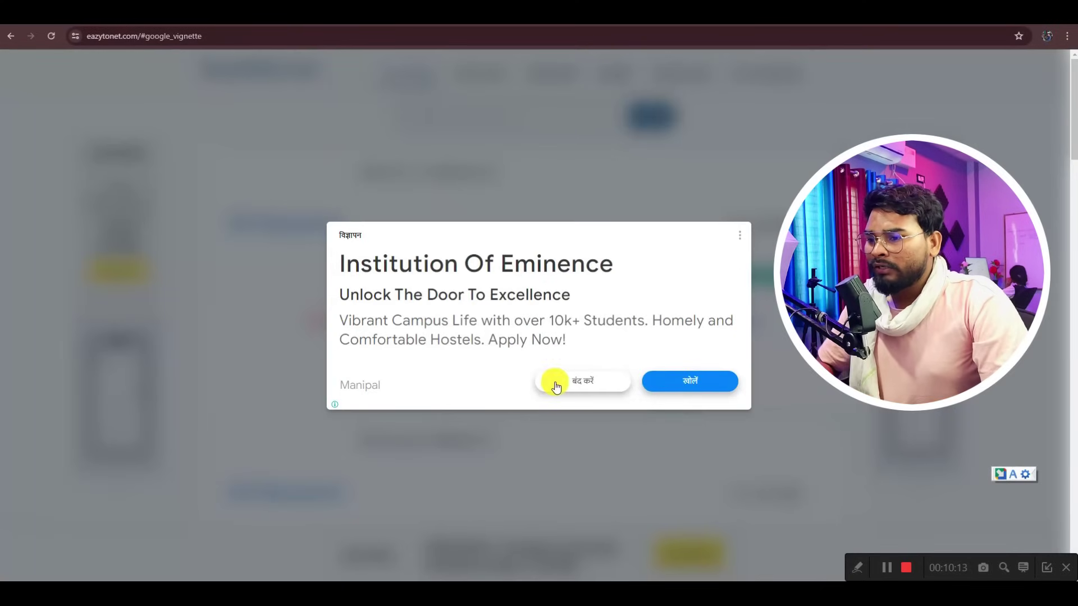
{"action": "left_click", "coordinate": [556, 386]}
{"action": "left_click", "coordinate": [455, 117]}
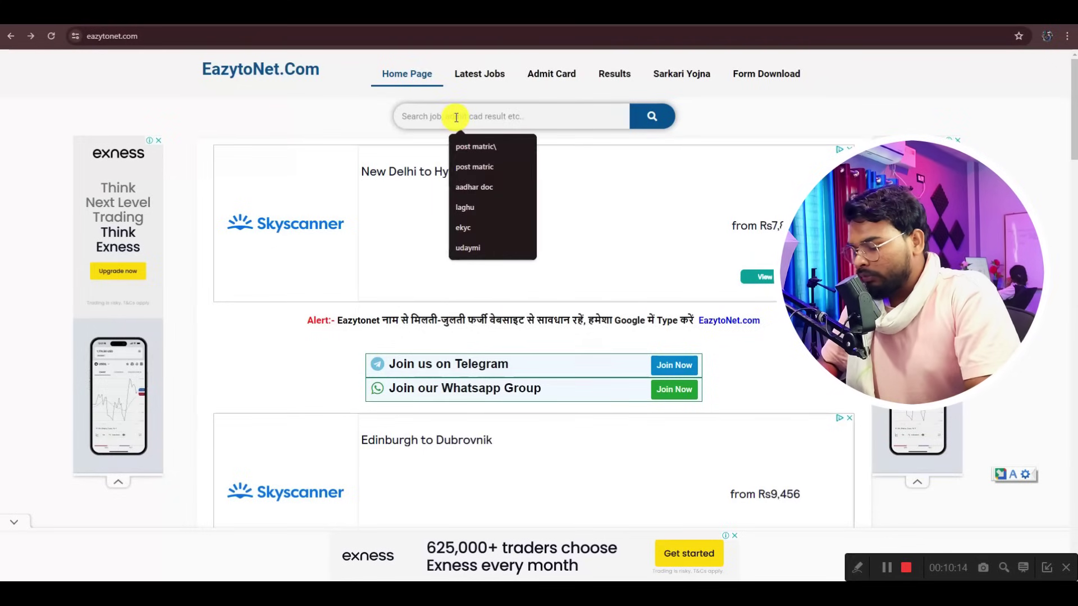
{"action": "type", "text": "vidhya"}
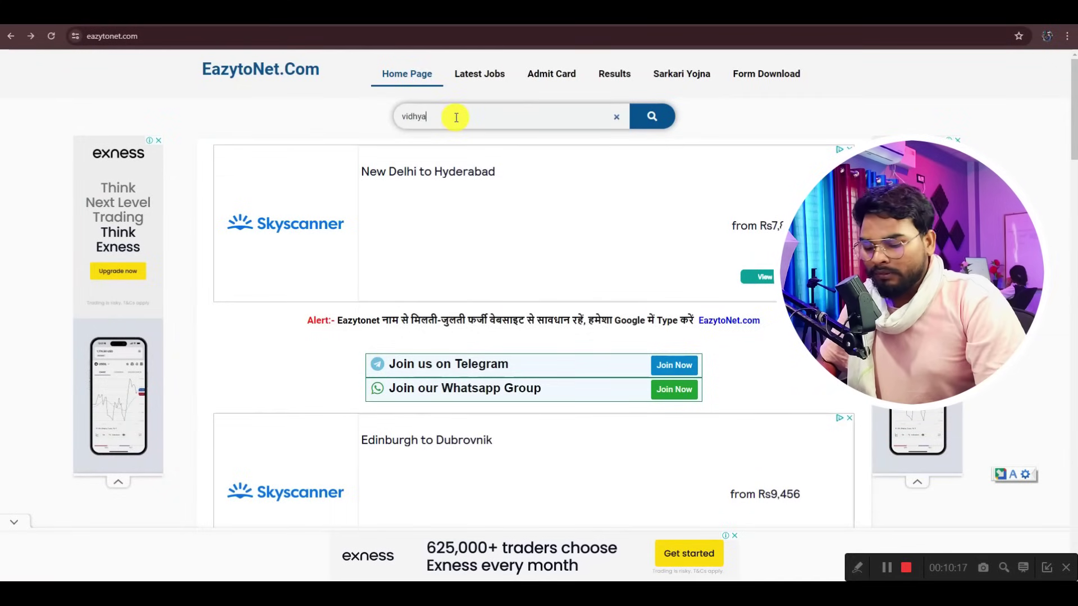
{"action": "key", "text": "Return"}
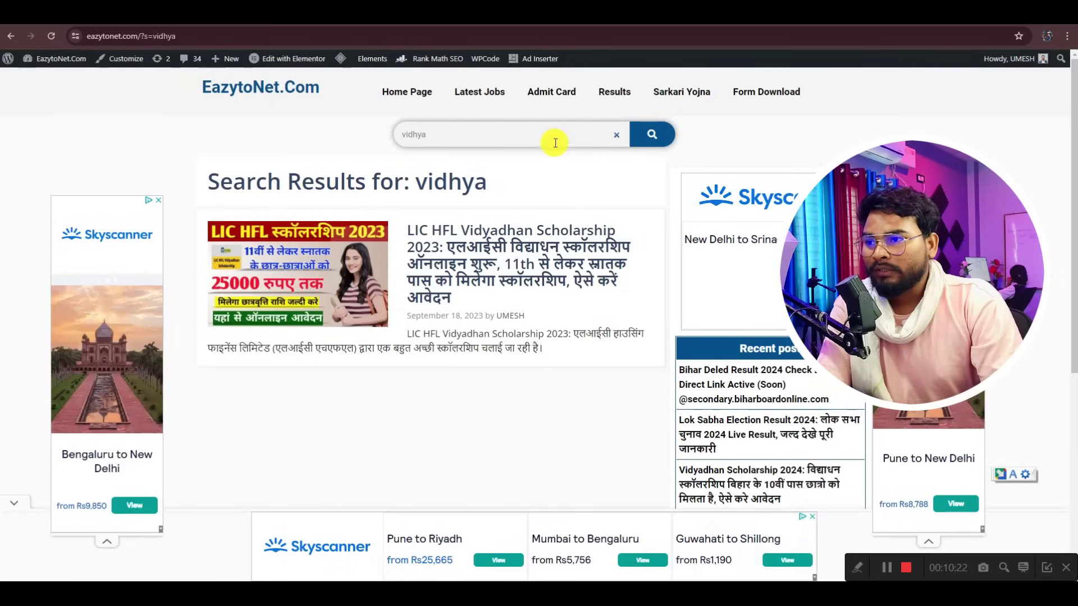
Step: Clear the EazytoNet search text and return to the site's home page
{"action": "left_click", "coordinate": [619, 137]}
{"action": "left_click", "coordinate": [629, 134]}
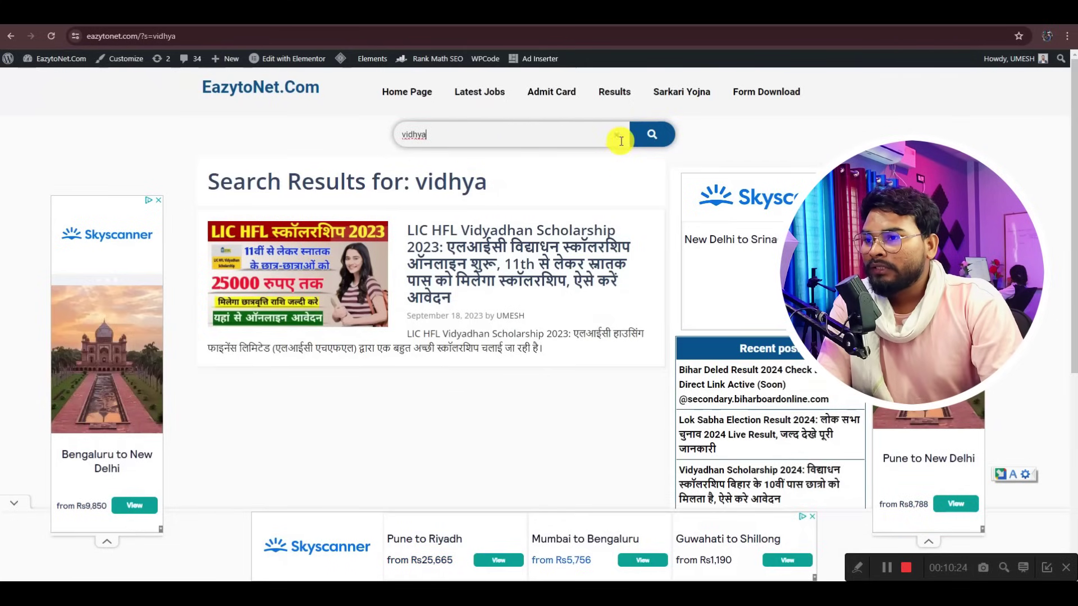
{"action": "left_click", "coordinate": [617, 136]}
{"action": "left_click", "coordinate": [414, 93]}
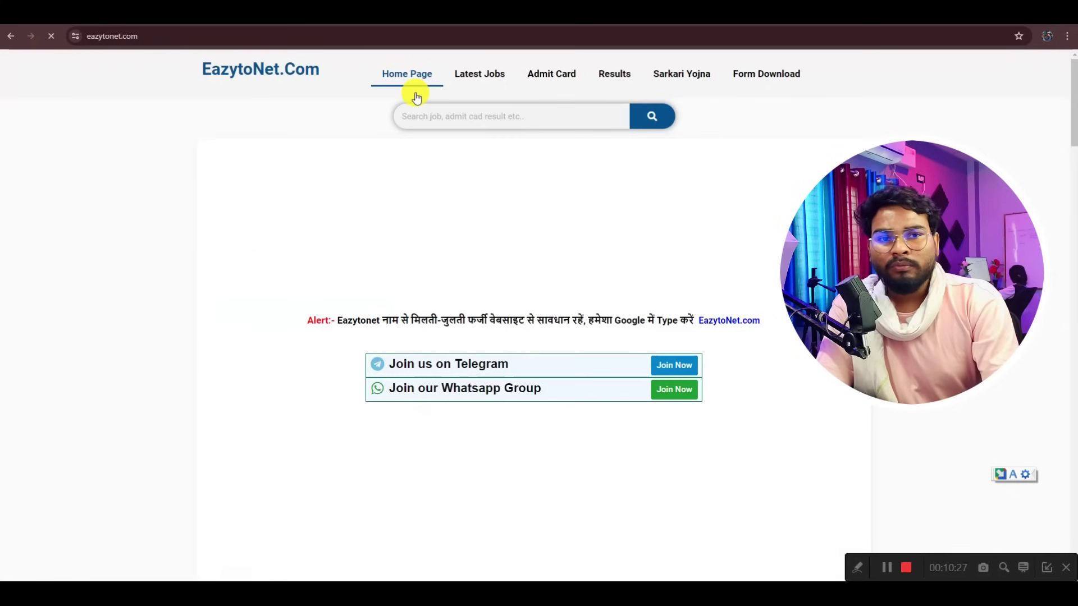